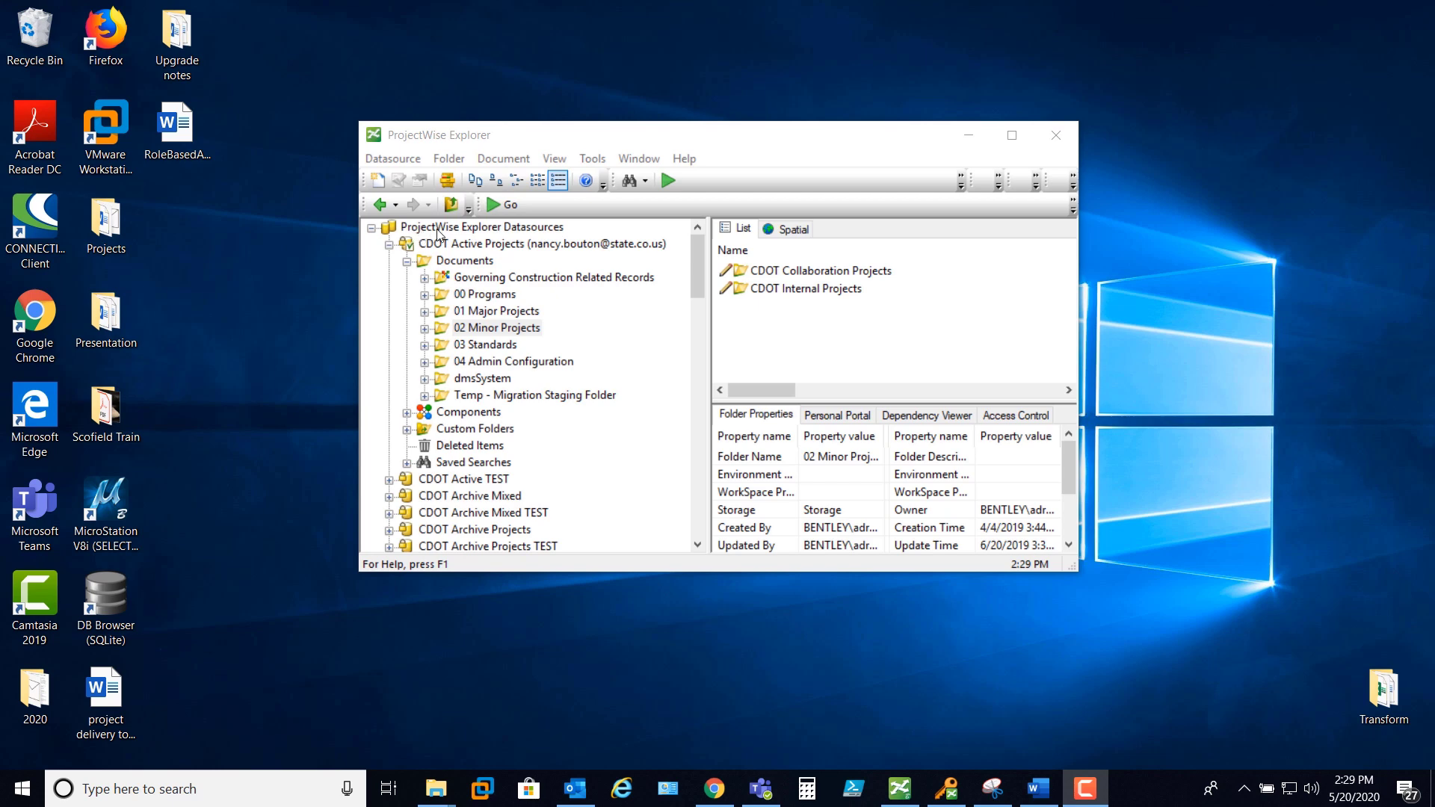
Step: Open the User Management window and expand All User Lists to show the project user lists
{"action": "left_click", "coordinate": [596, 159]}
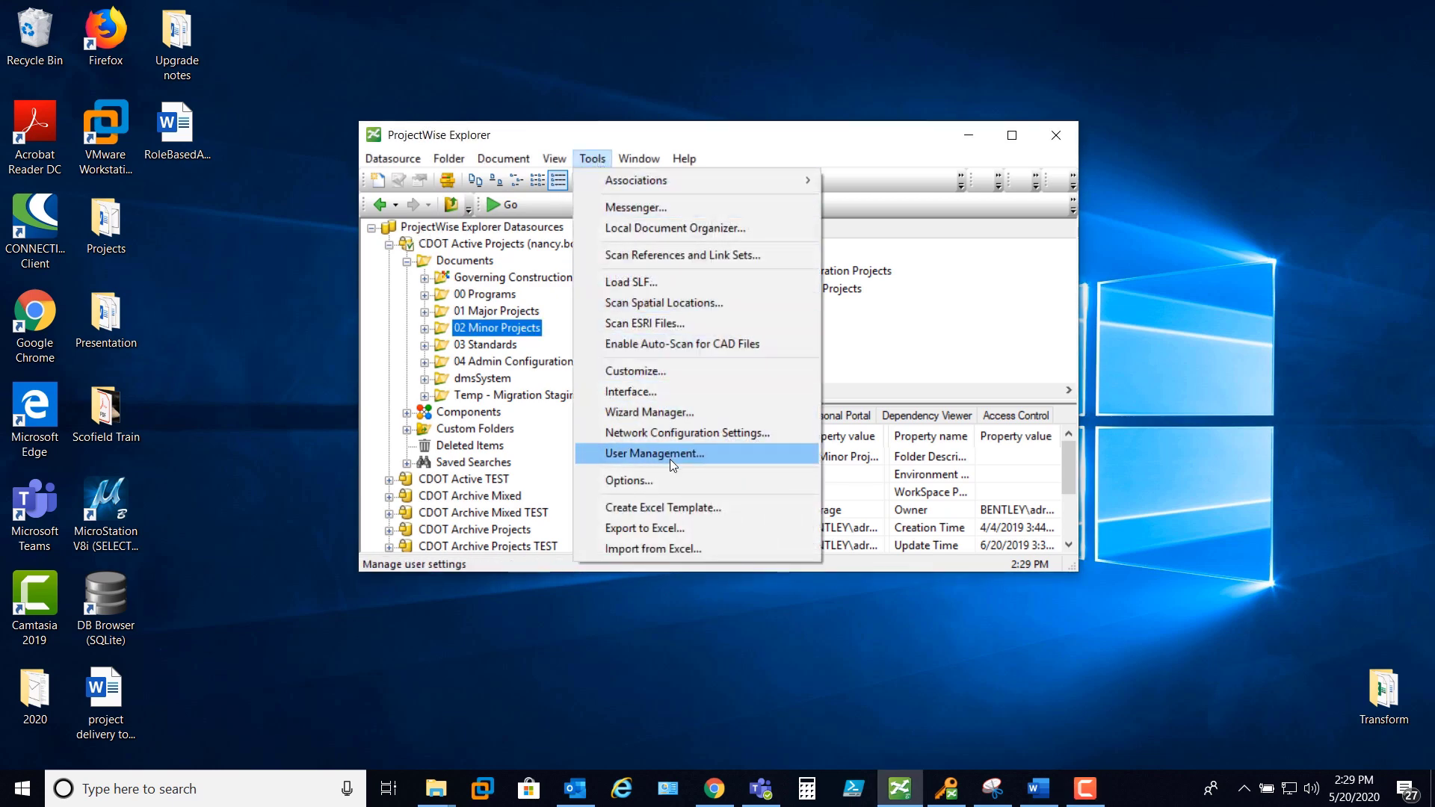
{"action": "left_click", "coordinate": [655, 454]}
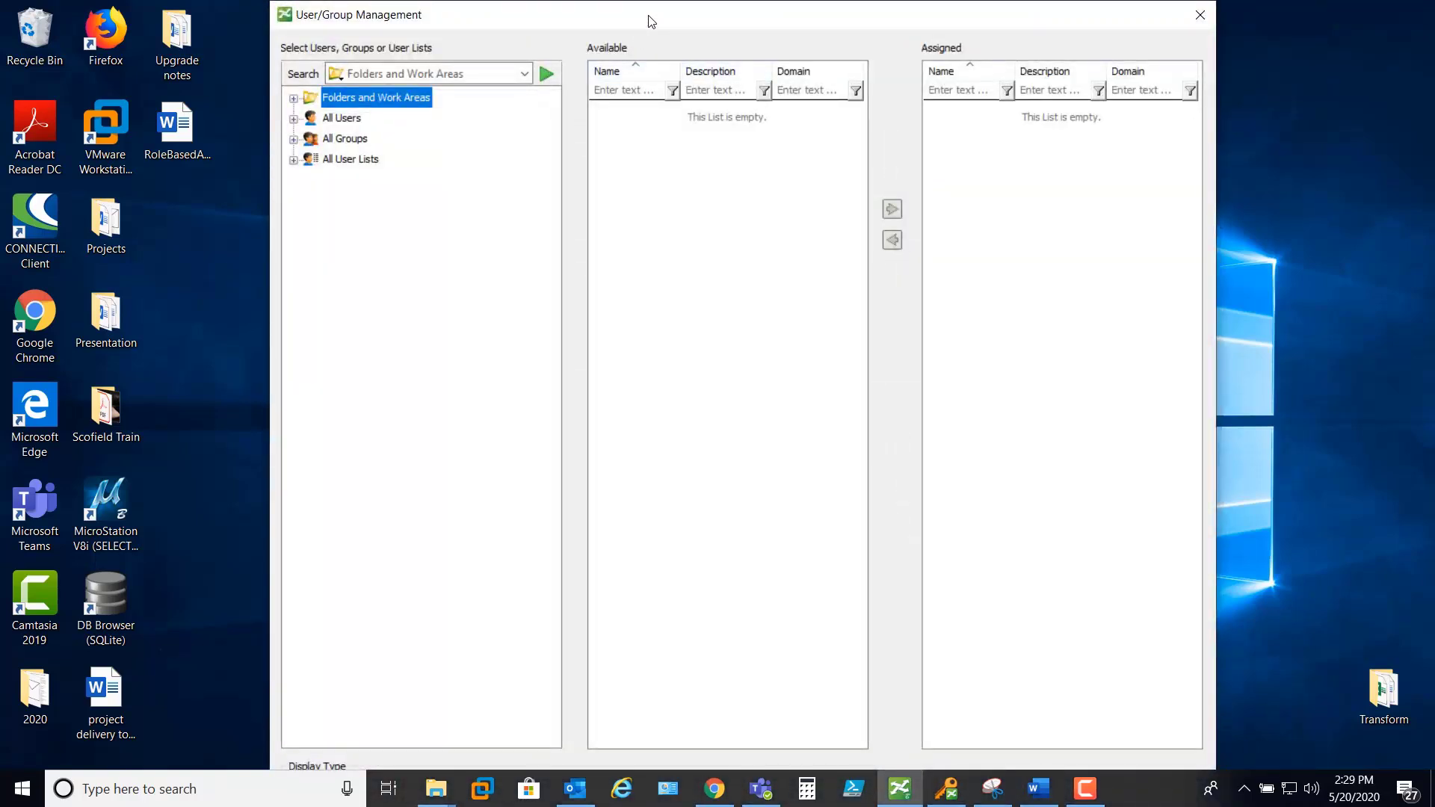
{"action": "left_click_drag", "start_coordinate": [650, 21], "coordinate": [653, 25]}
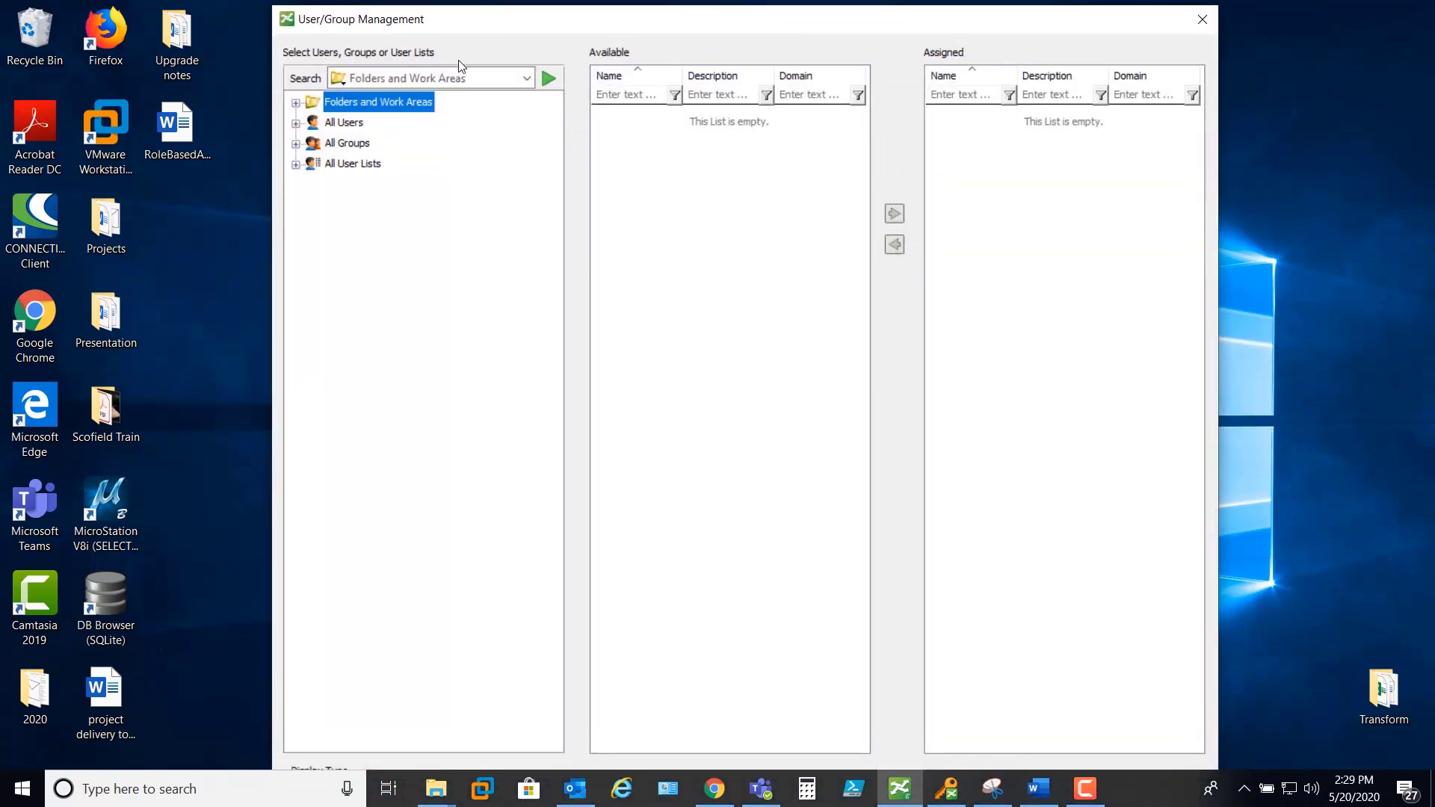
{"action": "left_click", "coordinate": [297, 167]}
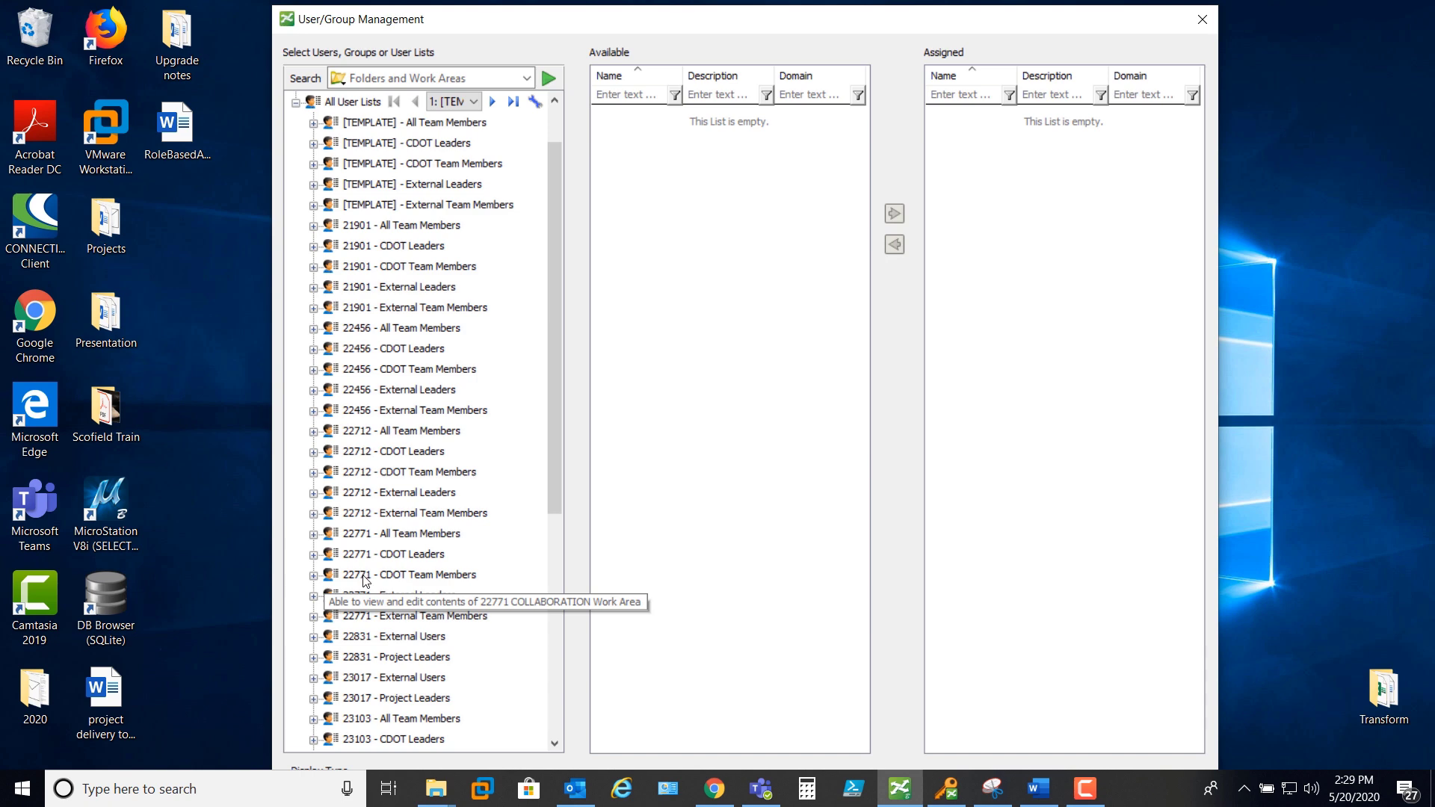
Step: Expand the 22771 - CDOT Team Members user list and add an available DOT-domain user to its assigned members
{"action": "left_click", "coordinate": [314, 575]}
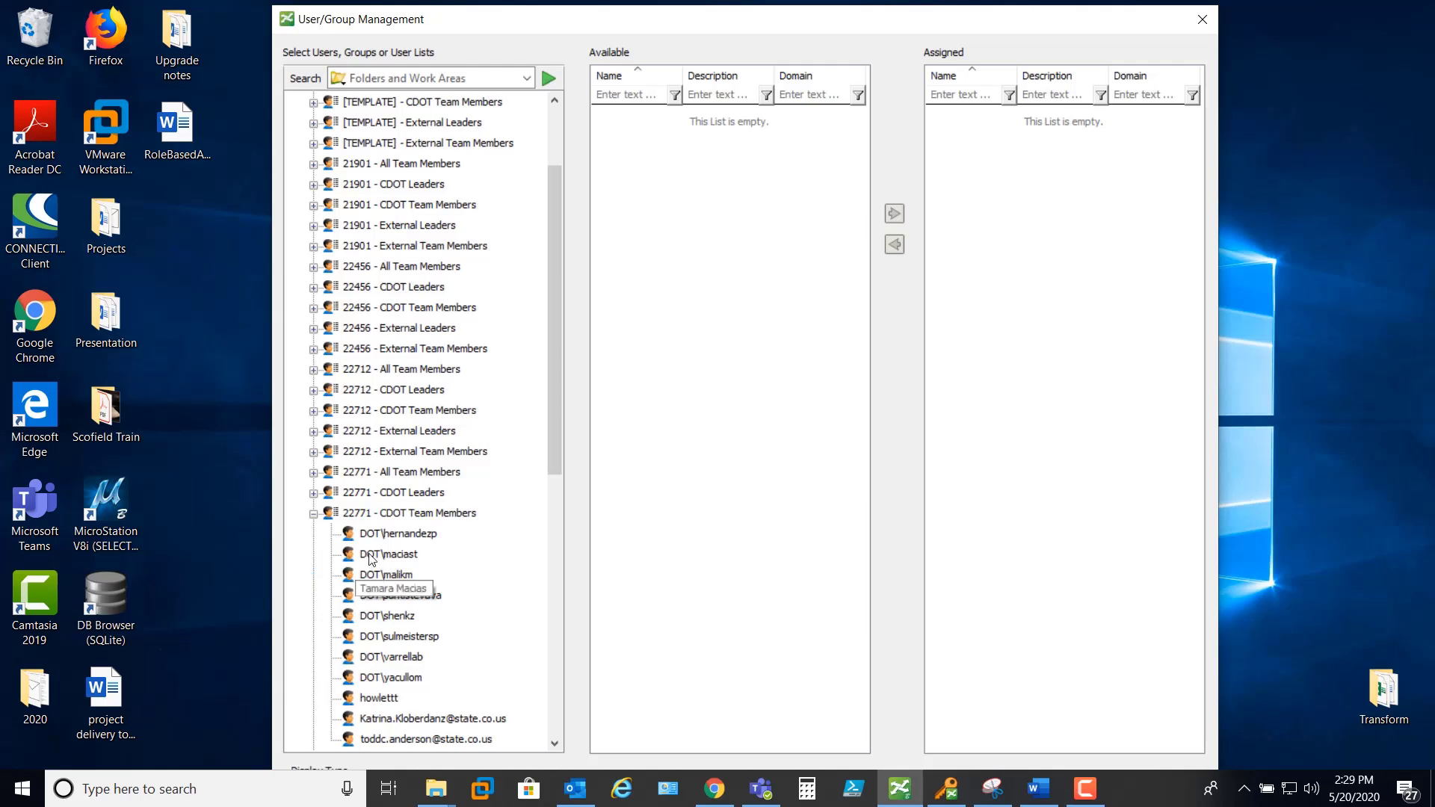
{"action": "left_click", "coordinate": [404, 514]}
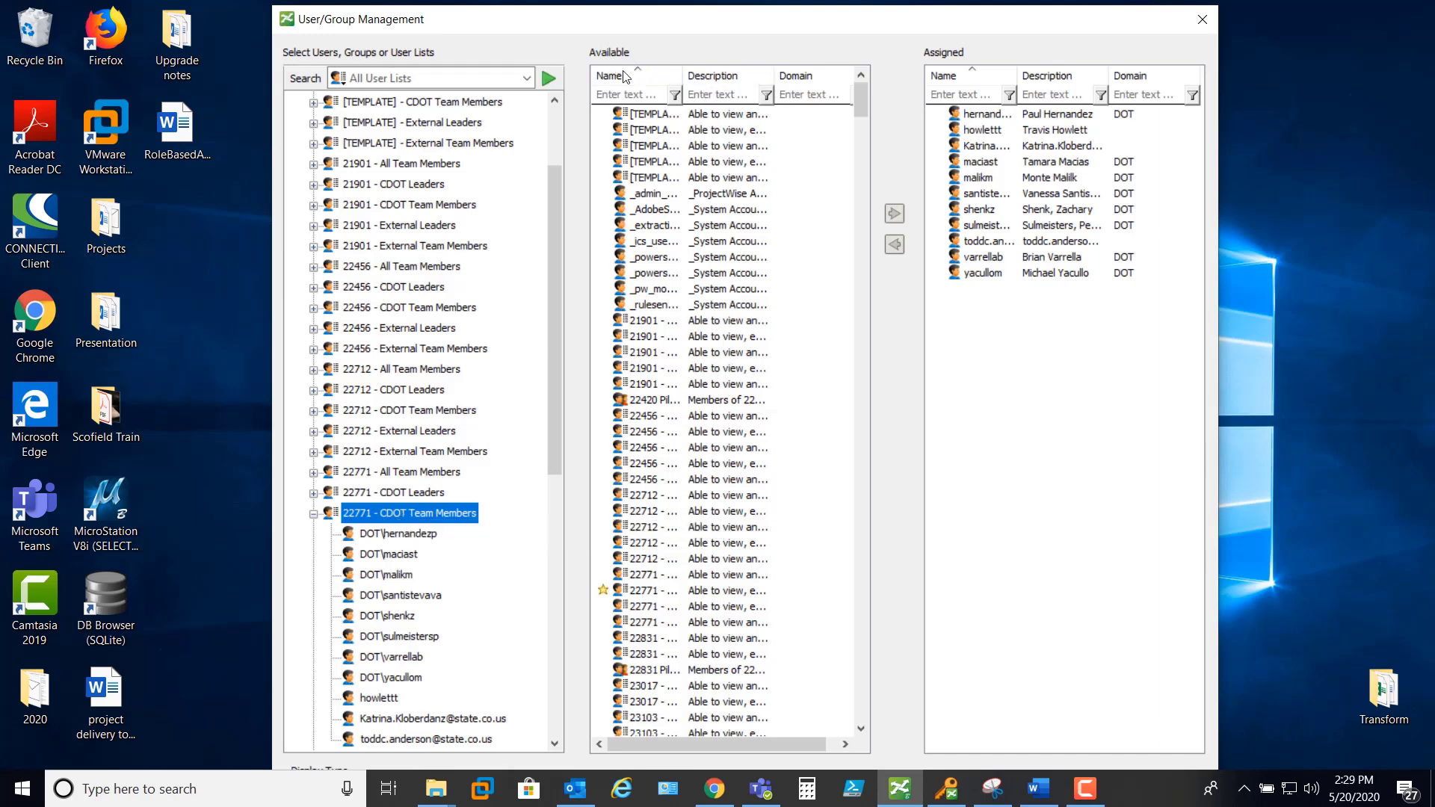
{"action": "scroll", "coordinate": [742, 458], "scroll_direction": "down", "scroll_amount": 13}
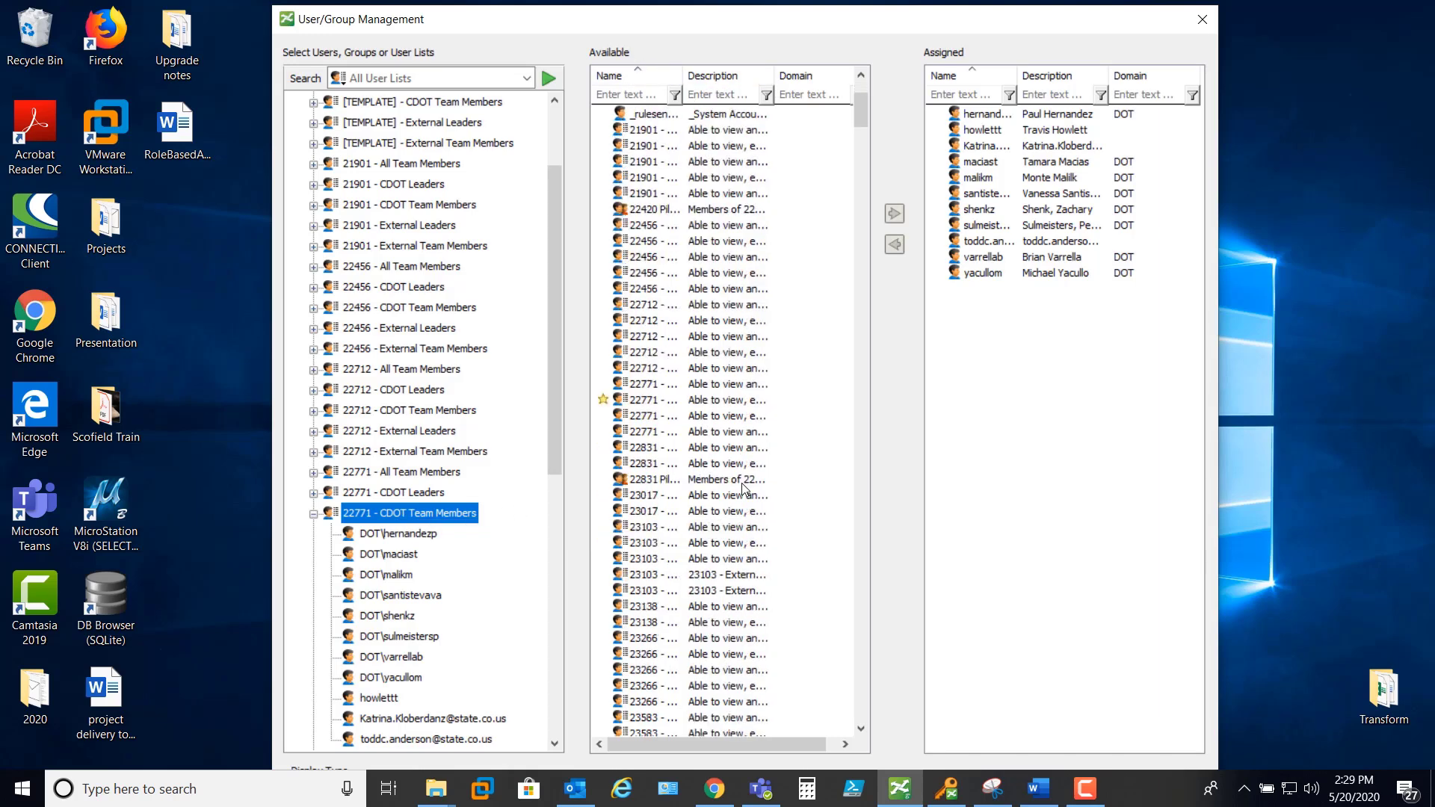
{"action": "scroll", "coordinate": [734, 470], "scroll_direction": "down", "scroll_amount": 20}
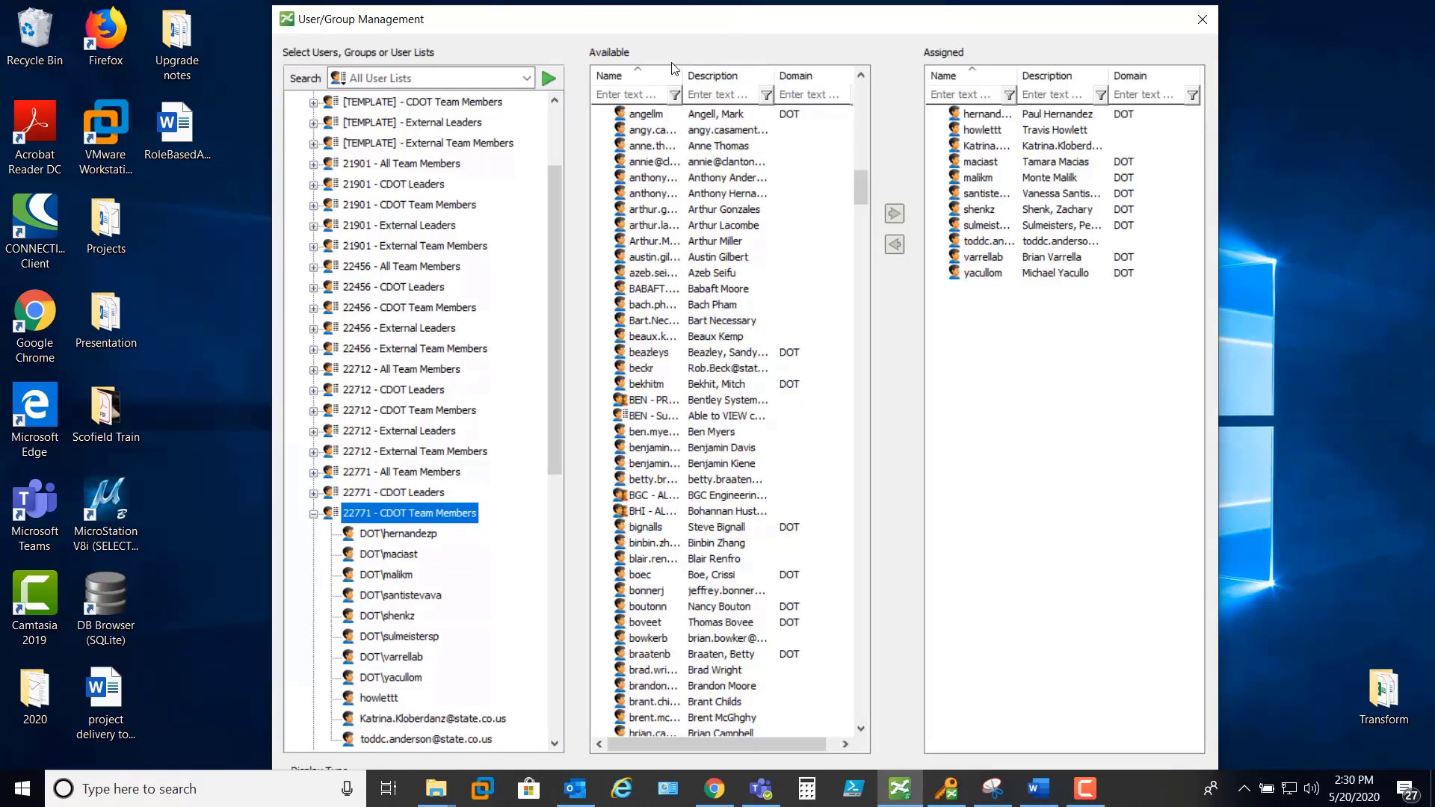
{"action": "left_click_drag", "start_coordinate": [682, 69], "coordinate": [743, 67]}
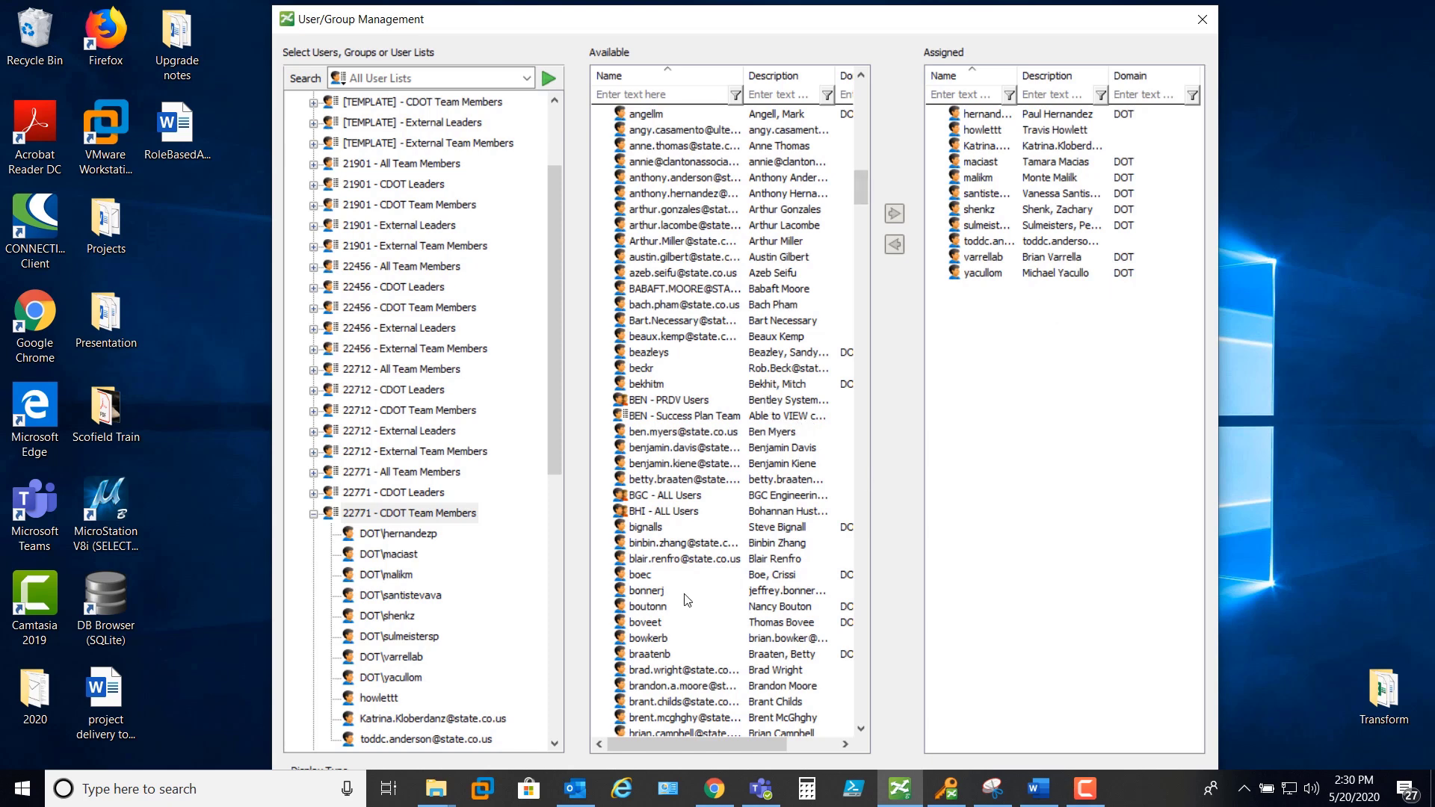
{"action": "scroll", "coordinate": [683, 574], "scroll_direction": "down", "scroll_amount": 3}
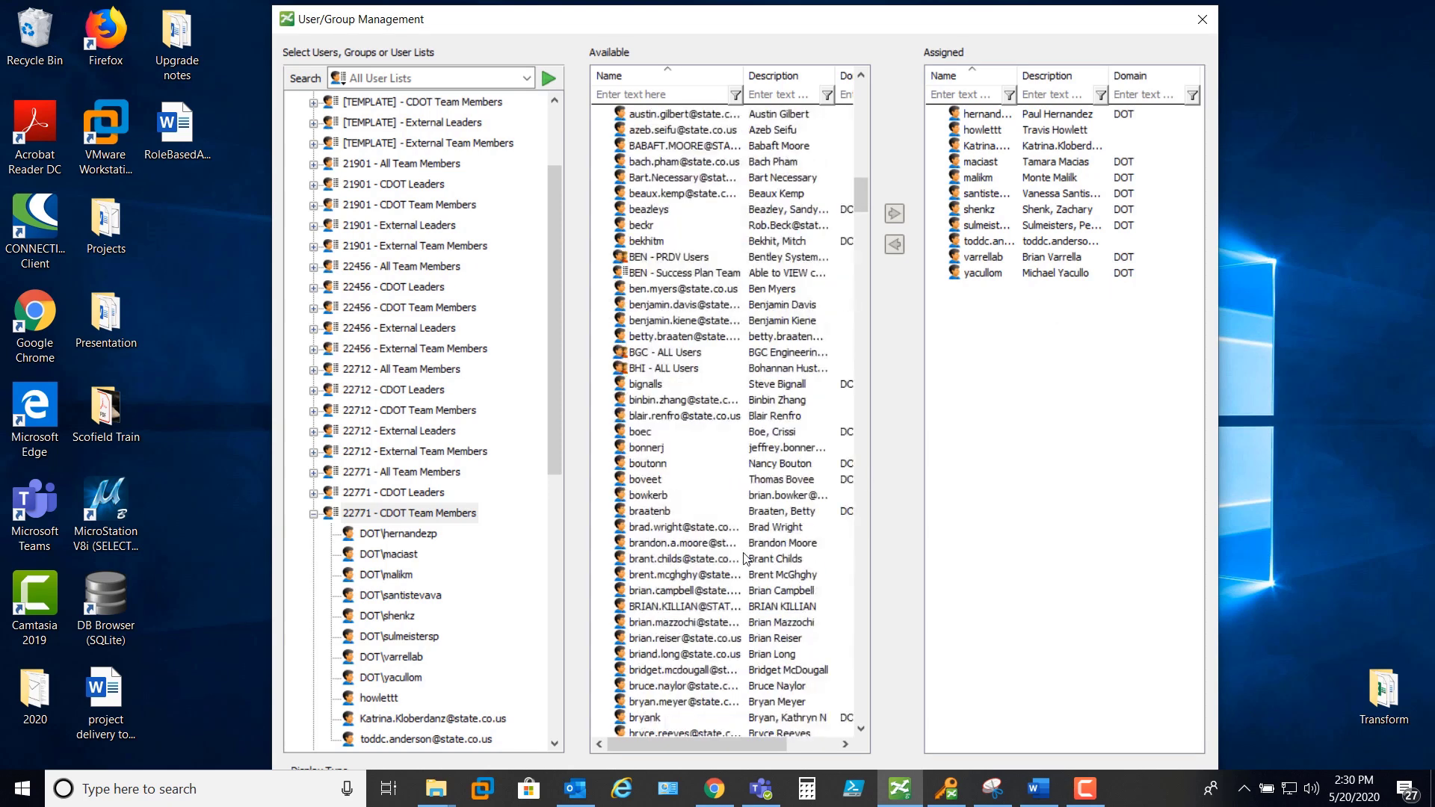
{"action": "scroll", "coordinate": [746, 559], "scroll_direction": "down", "scroll_amount": 2}
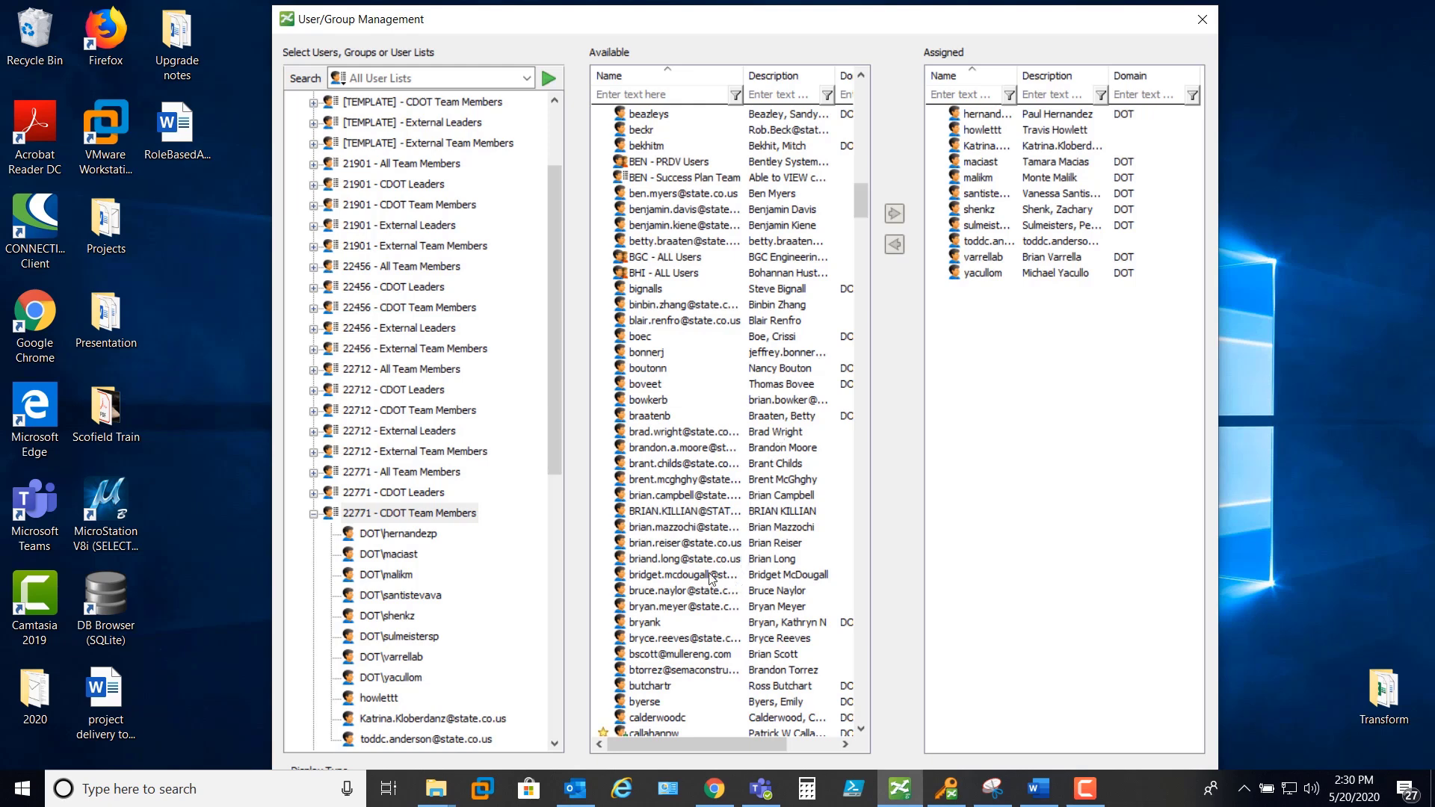
{"action": "left_click", "coordinate": [660, 625]}
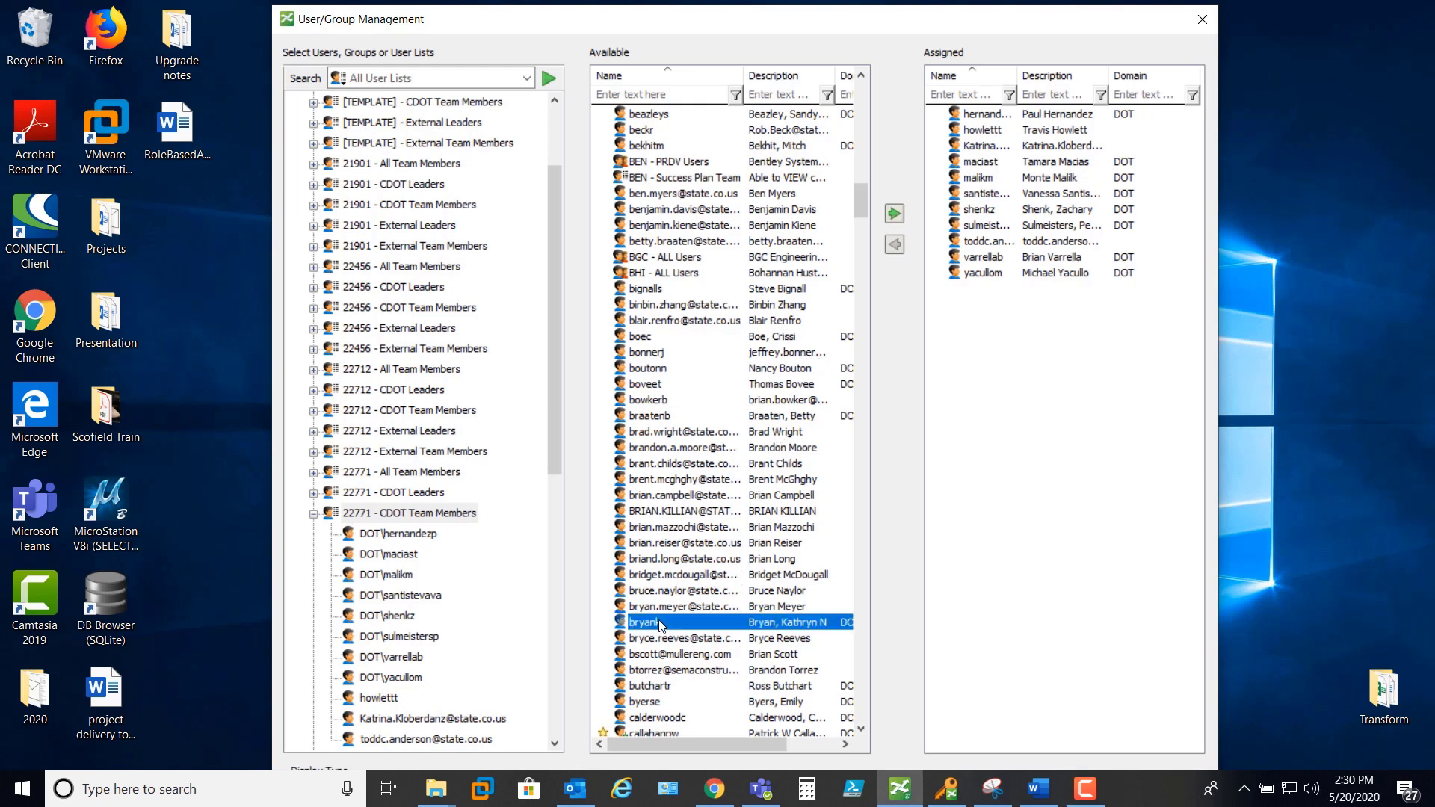
{"action": "left_click", "coordinate": [895, 216]}
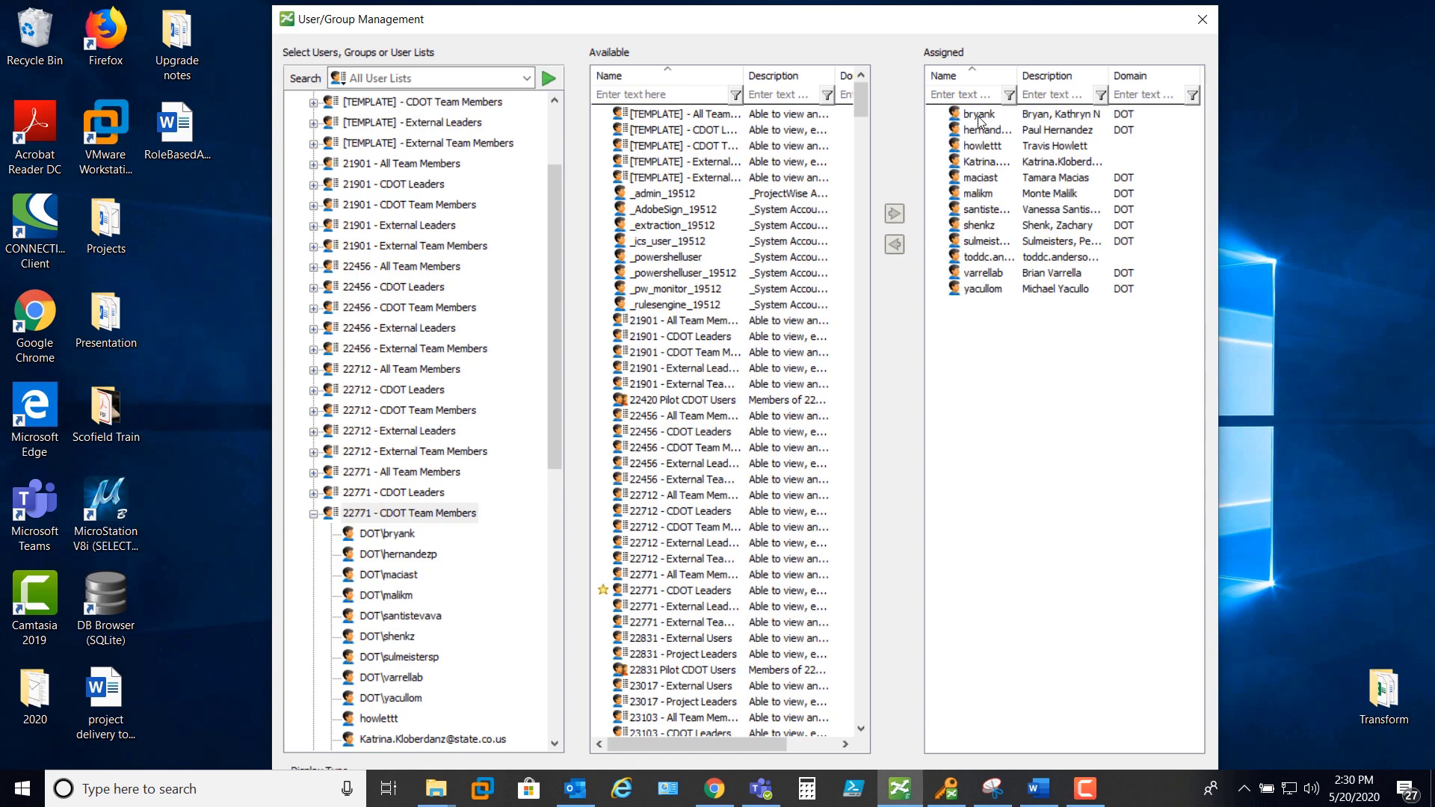
Step: Remove the newly added user from the 22771 - CDOT Team Members list and collapse that list
{"action": "left_click", "coordinate": [978, 115]}
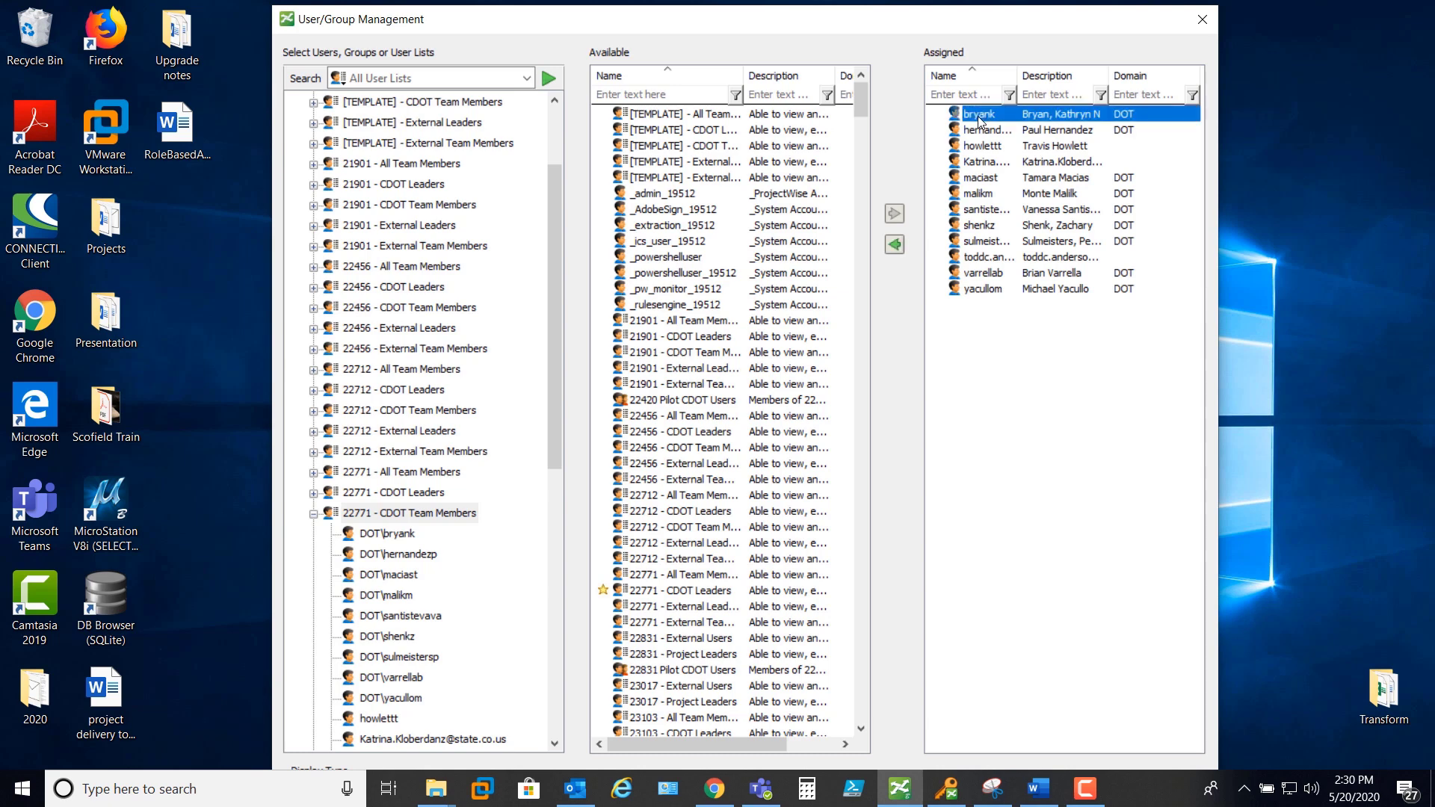
{"action": "left_click", "coordinate": [896, 247]}
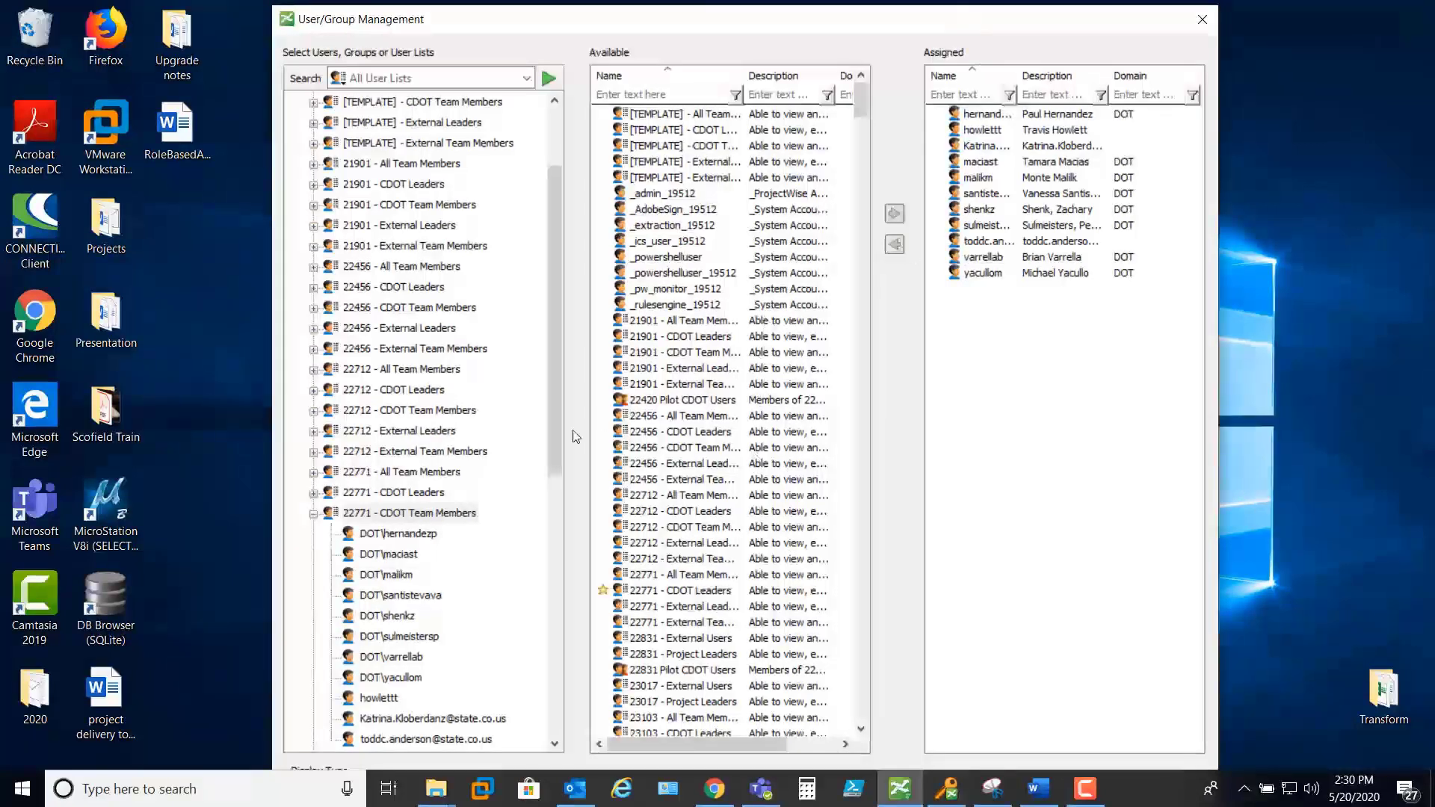
{"action": "left_click", "coordinate": [314, 515]}
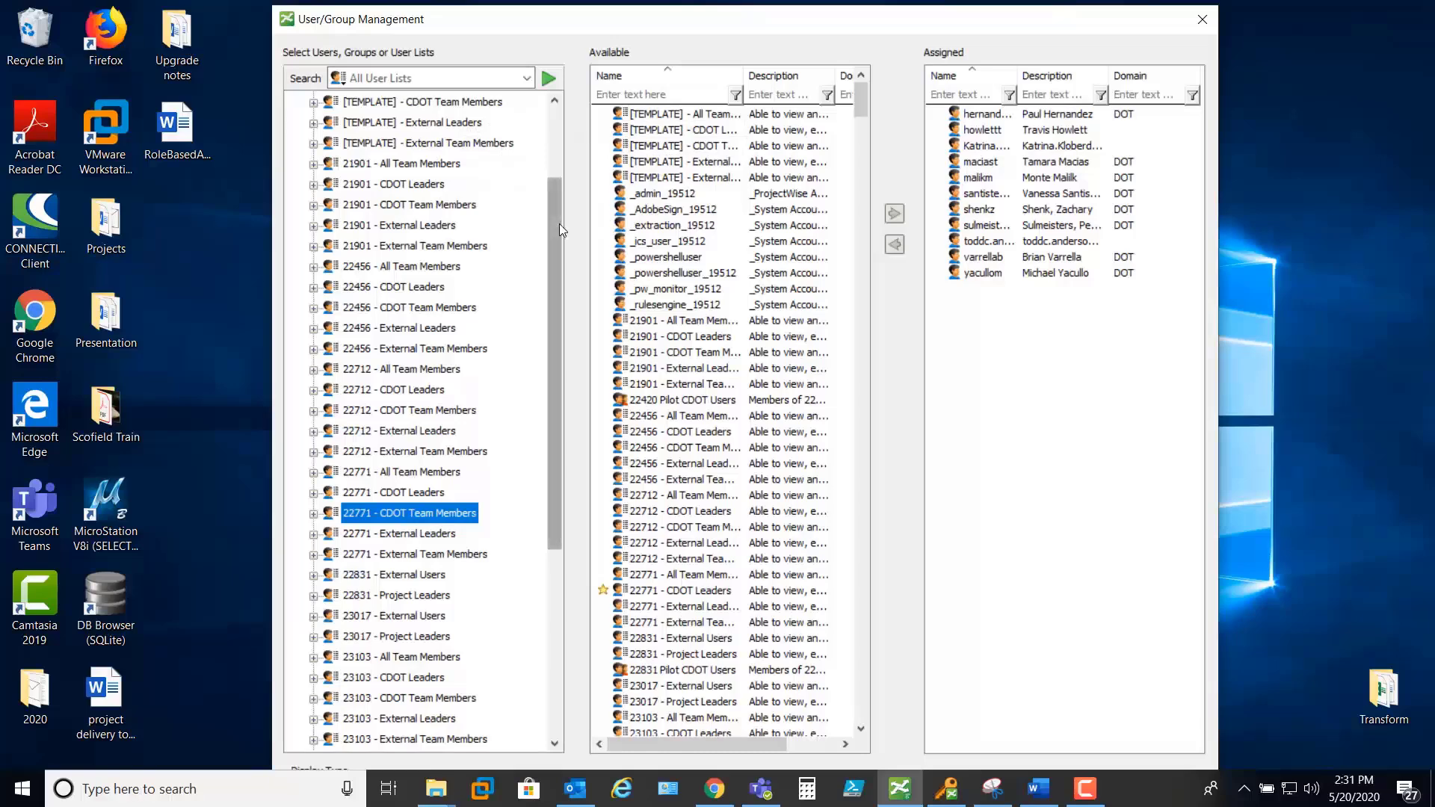
Step: Look through the project user lists on the first page of All User Lists, and show the second page
{"action": "left_click_drag", "start_coordinate": [560, 223], "coordinate": [556, 528]}
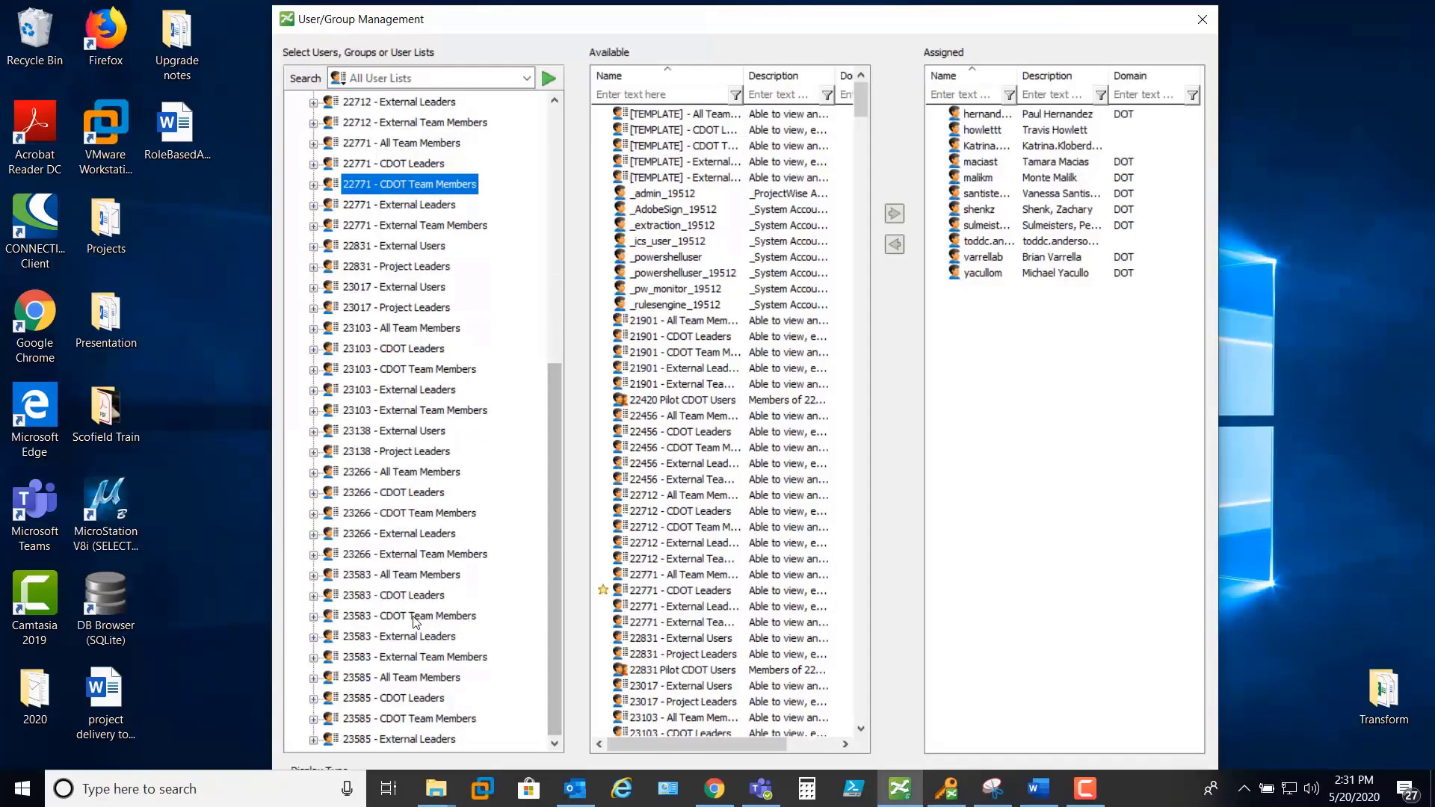
{"action": "scroll", "coordinate": [404, 568], "scroll_direction": "up", "scroll_amount": 2}
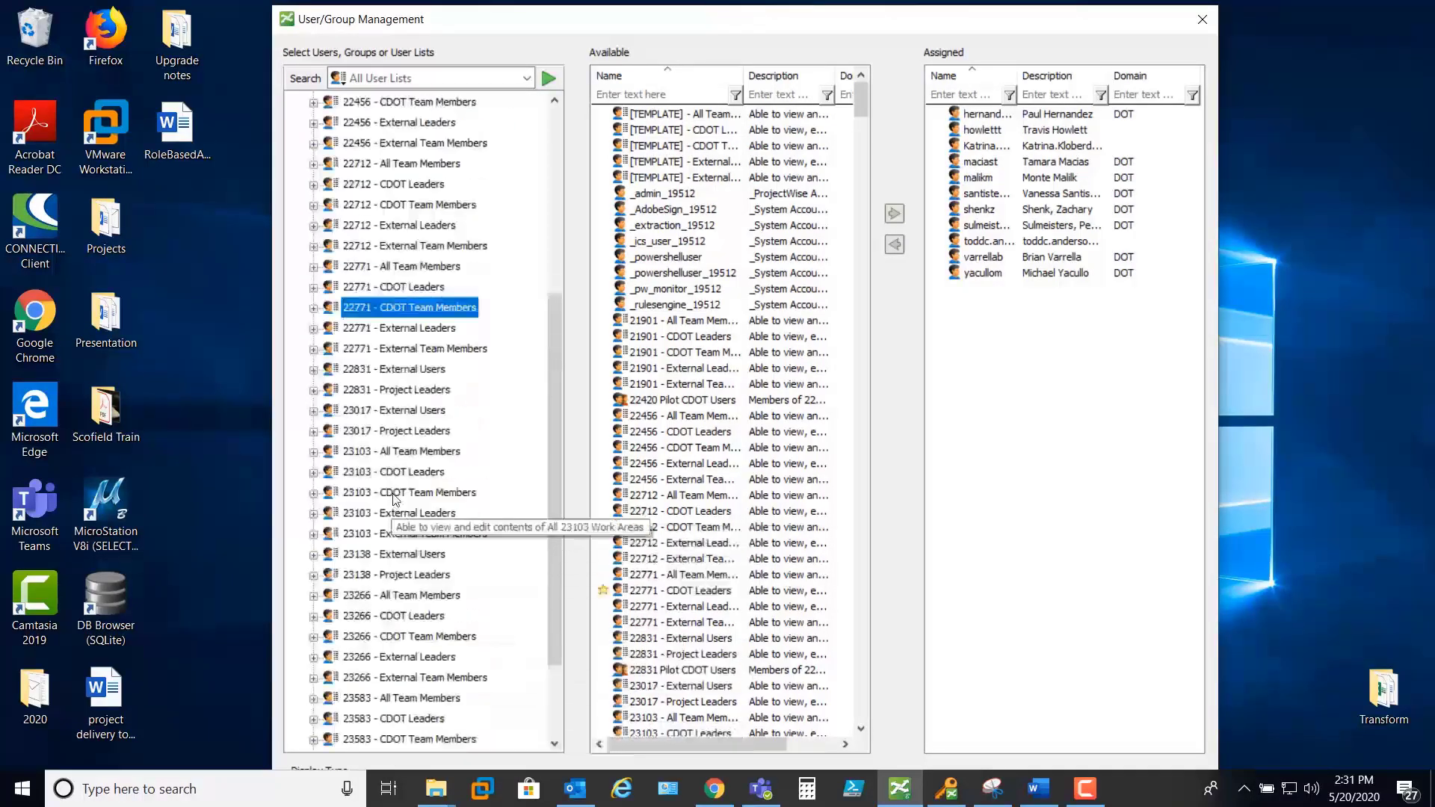
{"action": "scroll", "coordinate": [396, 499], "scroll_direction": "up", "scroll_amount": 3}
{"action": "scroll", "coordinate": [418, 519], "scroll_direction": "down", "scroll_amount": 5}
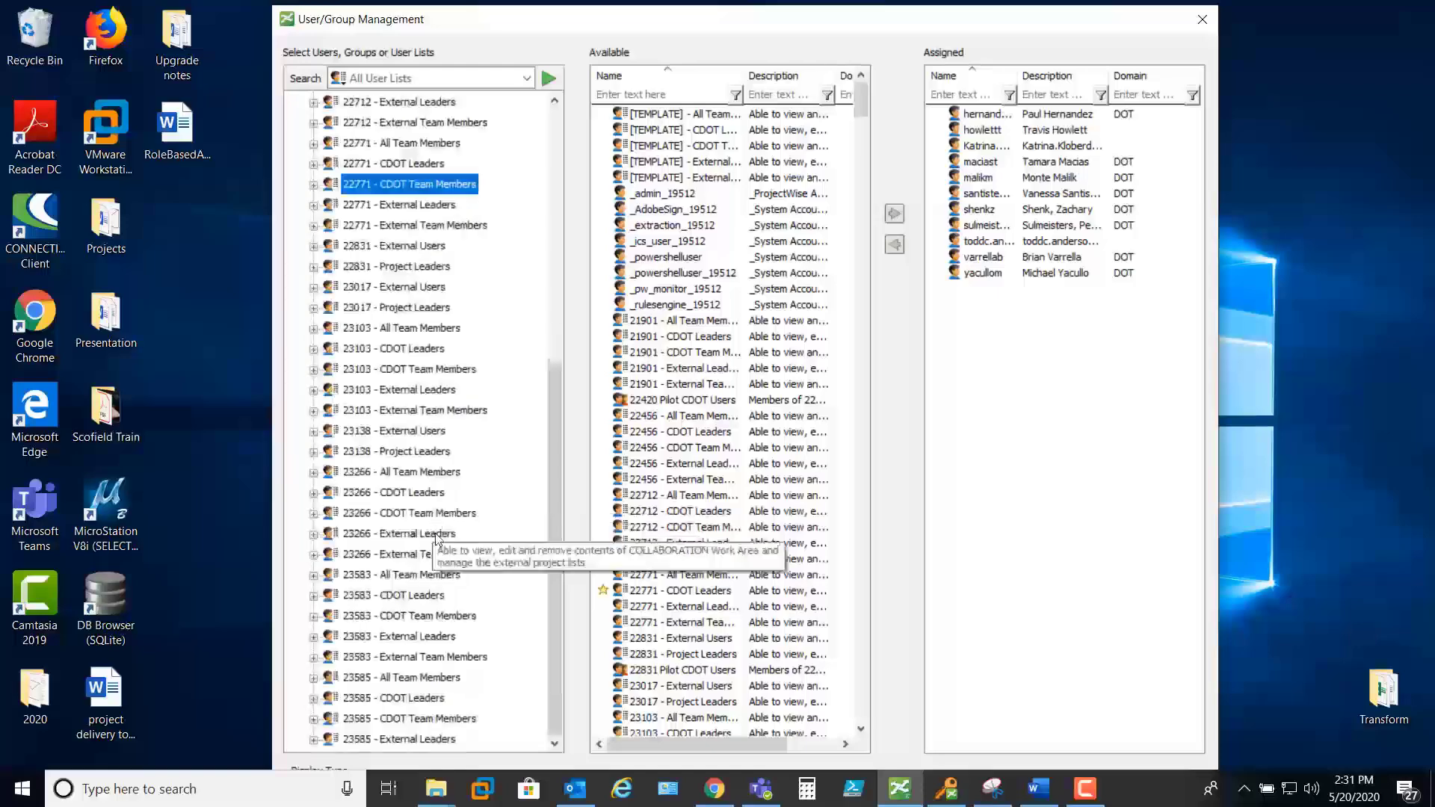
{"action": "scroll", "coordinate": [478, 523], "scroll_direction": "up", "scroll_amount": 3}
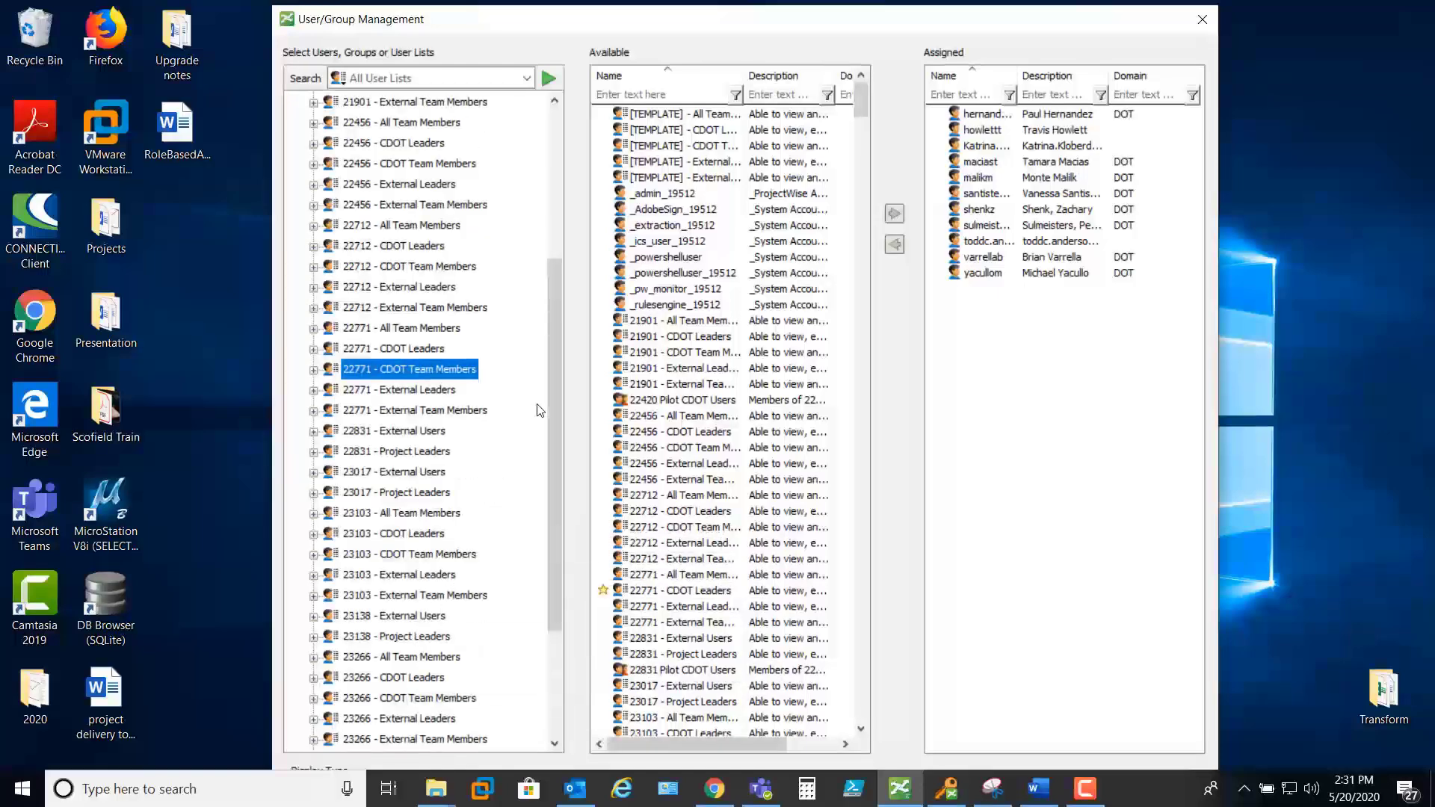
{"action": "left_click_drag", "start_coordinate": [558, 383], "coordinate": [563, 142]}
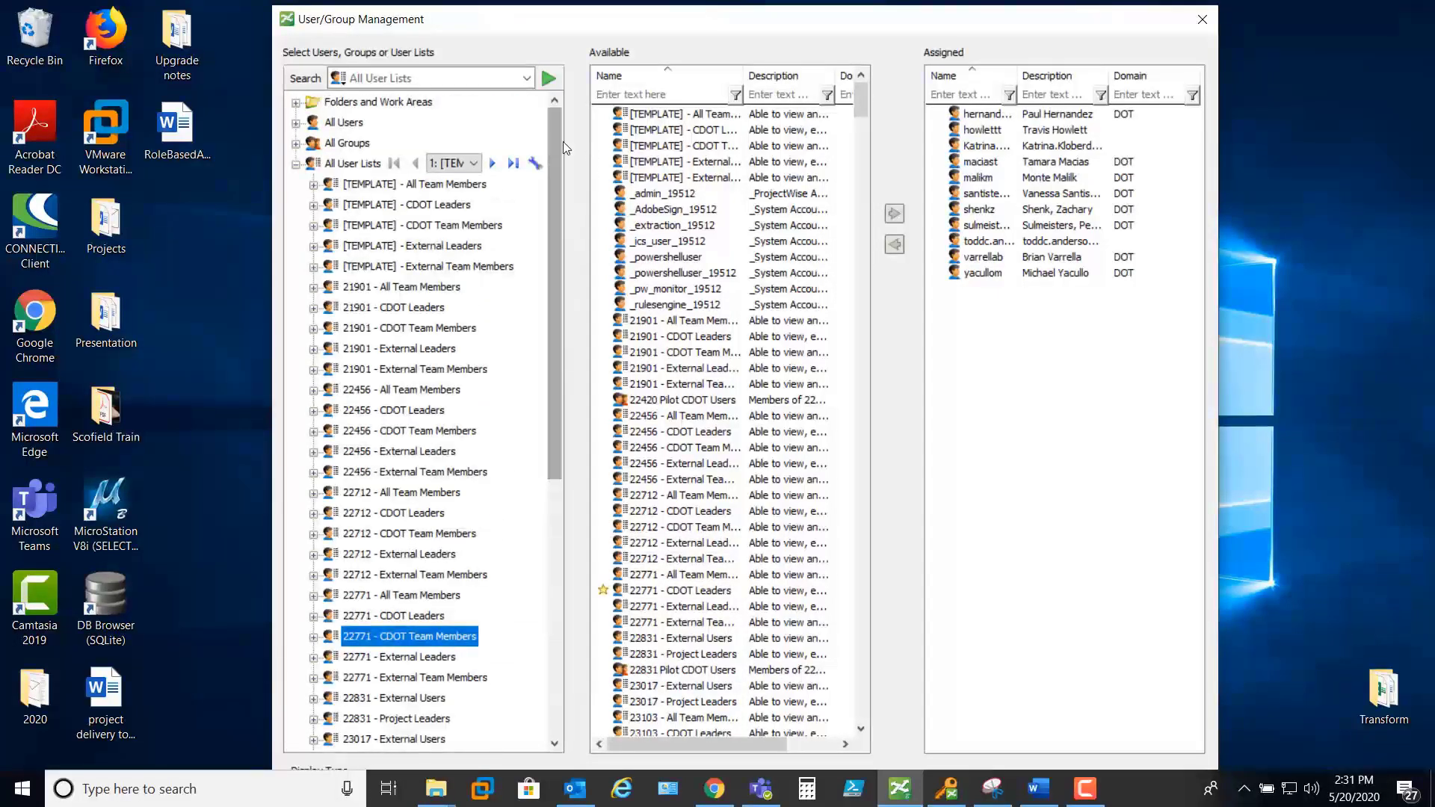
{"action": "left_click", "coordinate": [492, 163]}
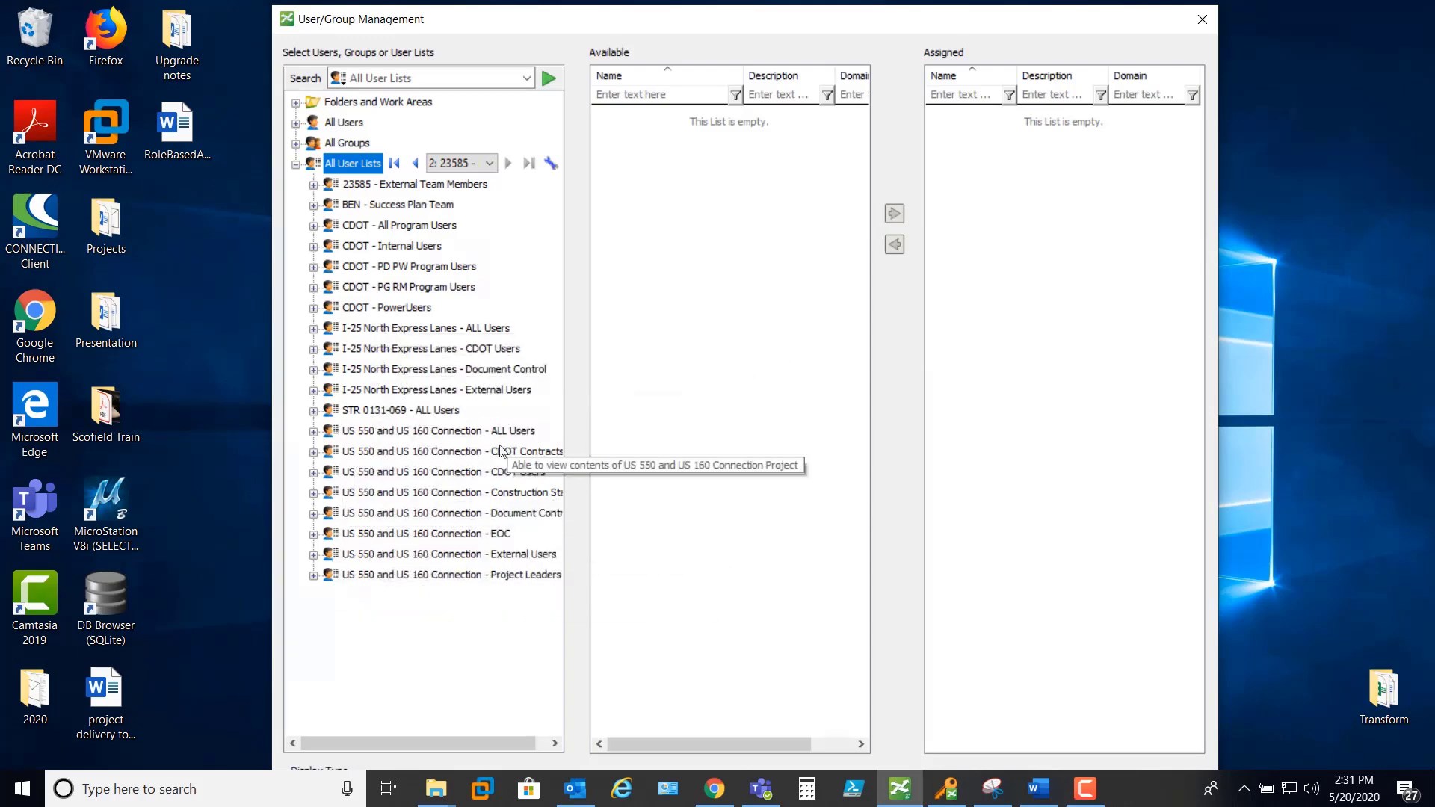
Step: Show the members of the US 550 and US 160 Connection - CDOT Users list and look through its available users
{"action": "left_click", "coordinate": [311, 472]}
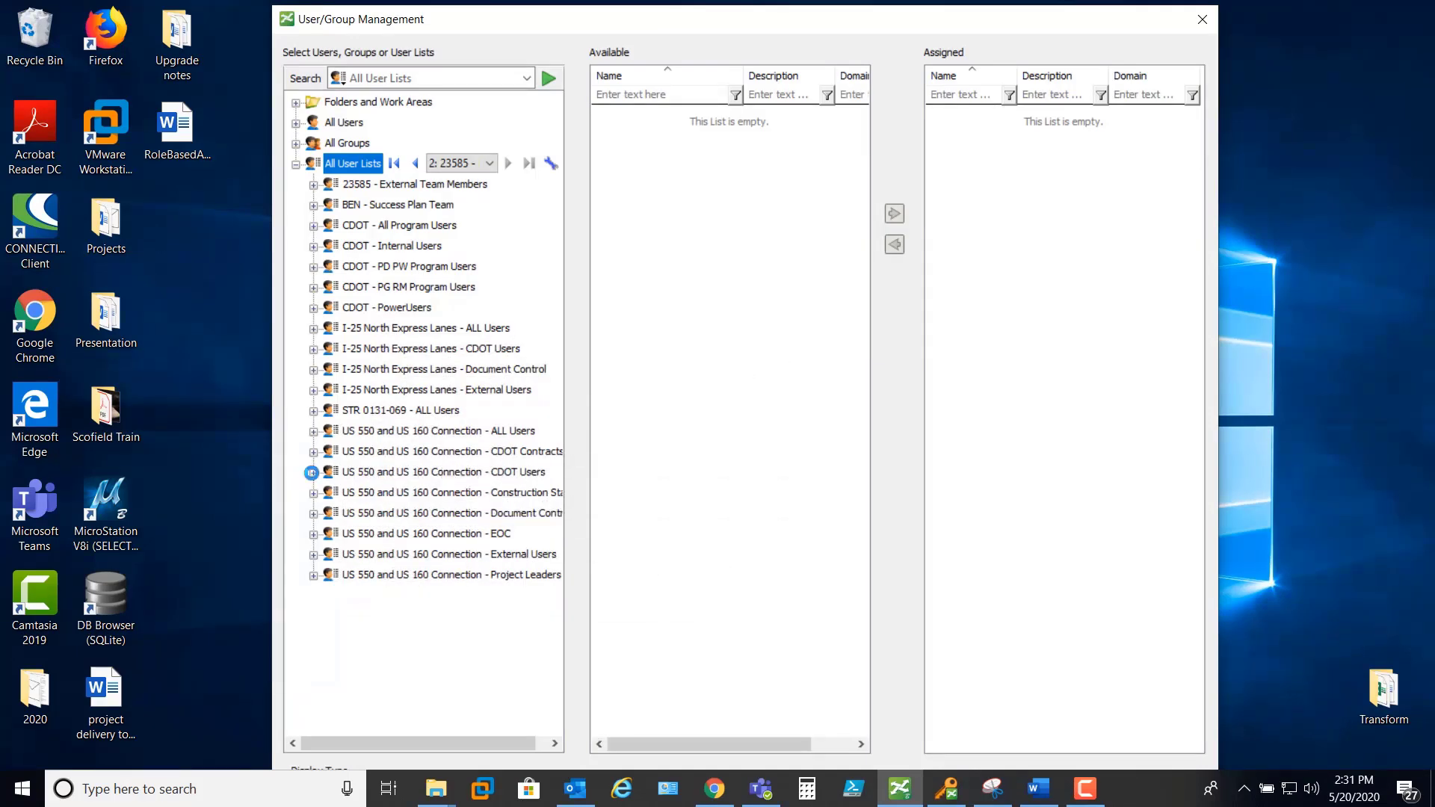
{"action": "left_click", "coordinate": [397, 473]}
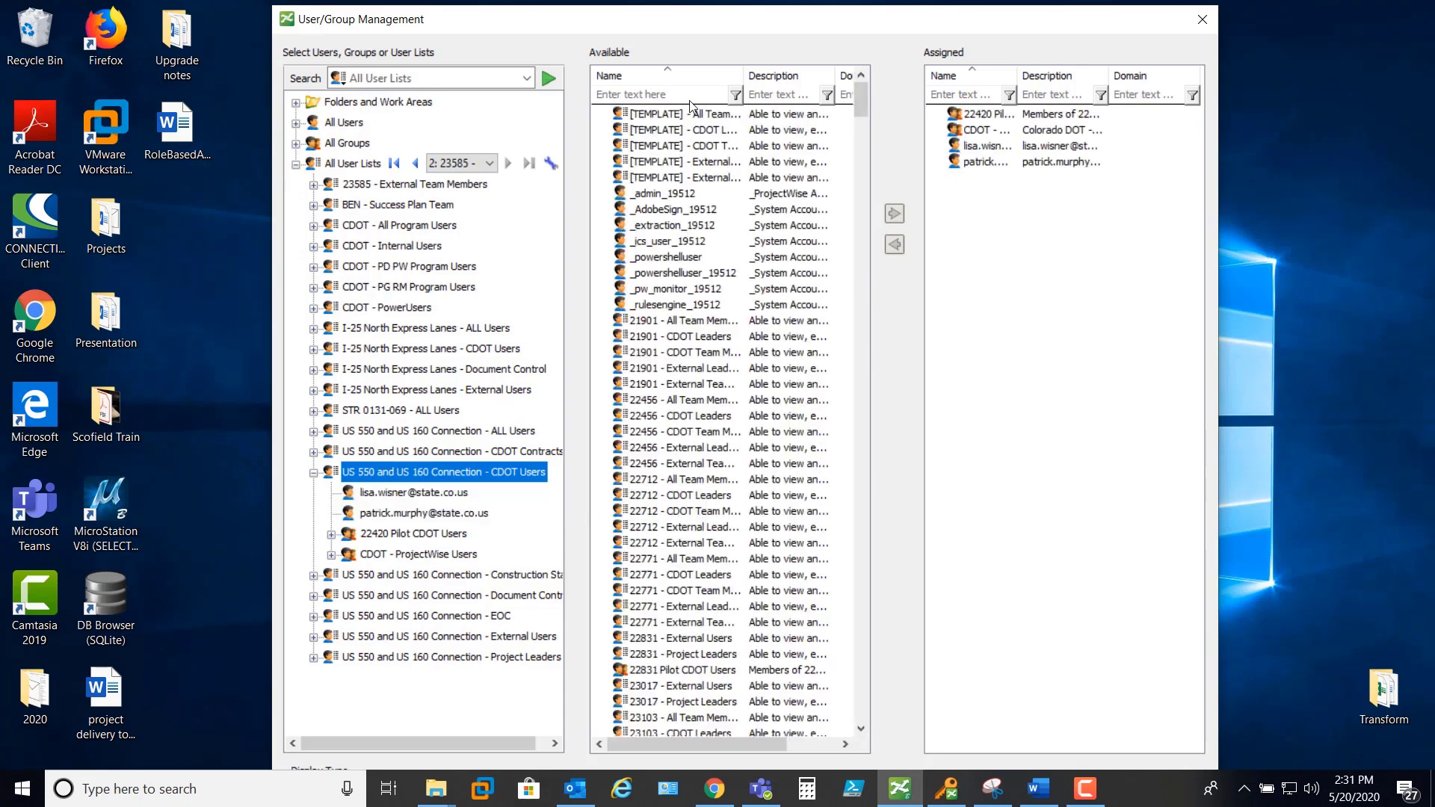
{"action": "scroll", "coordinate": [778, 523], "scroll_direction": "down", "scroll_amount": 15}
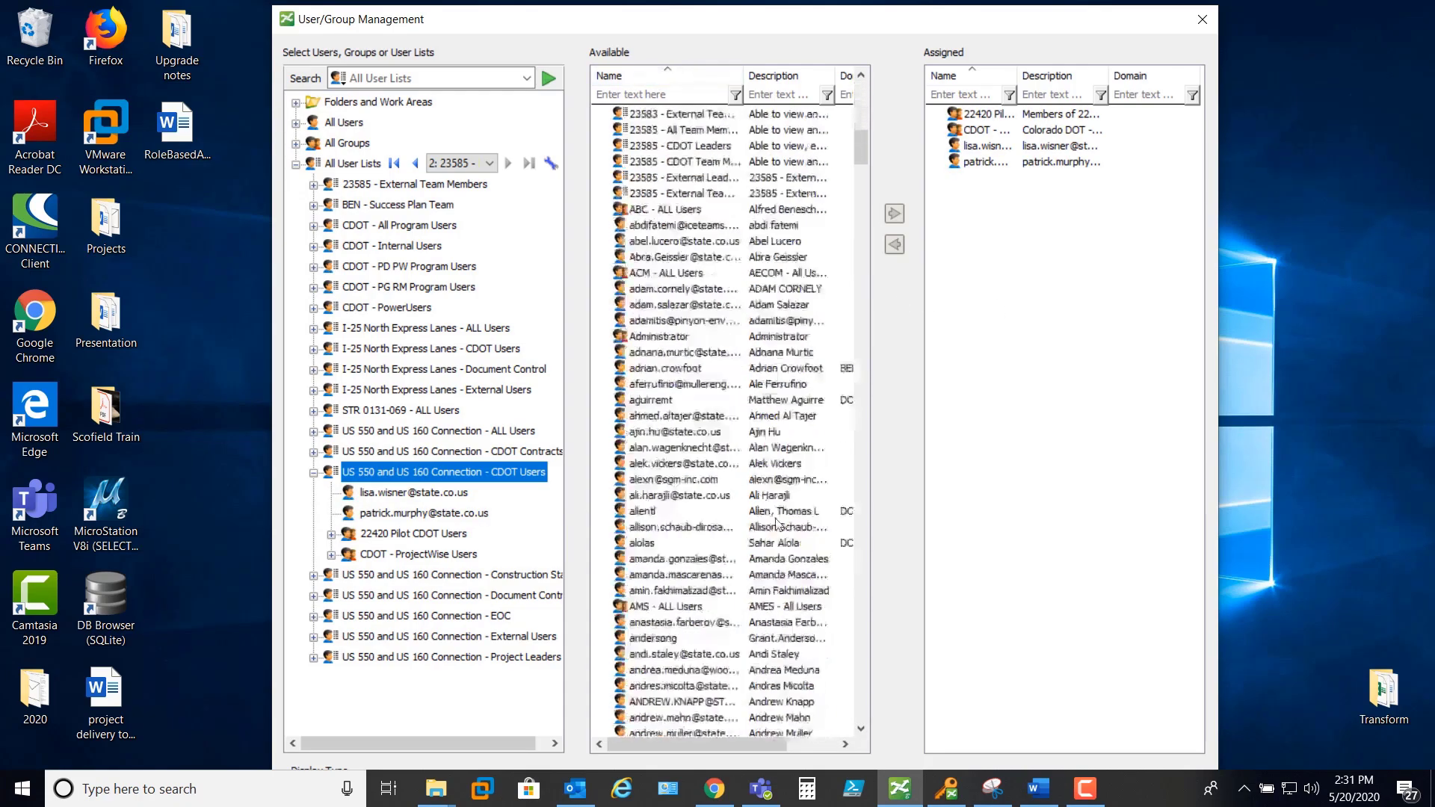
{"action": "scroll", "coordinate": [777, 523], "scroll_direction": "down", "scroll_amount": 13}
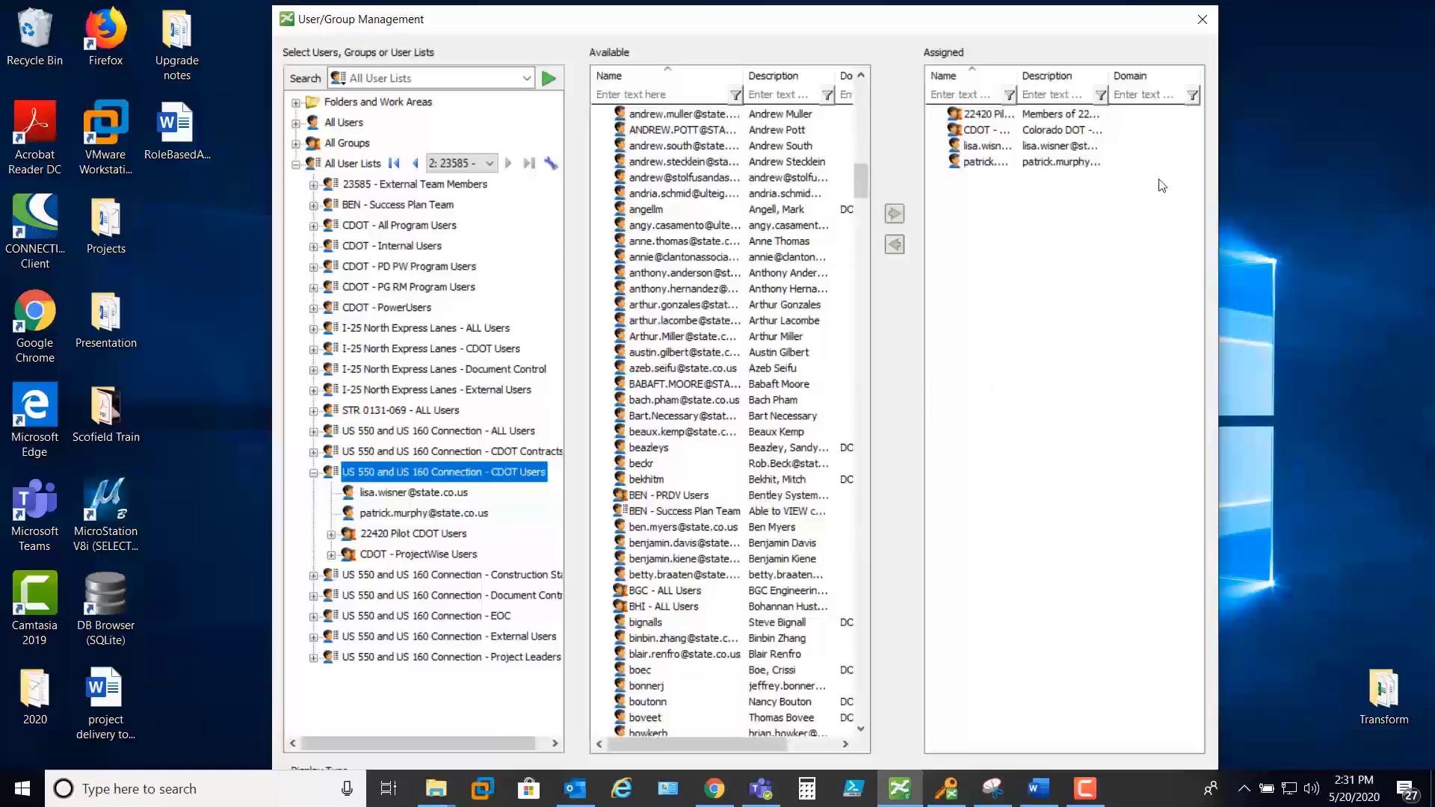
{"action": "left_click", "coordinate": [1114, 226]}
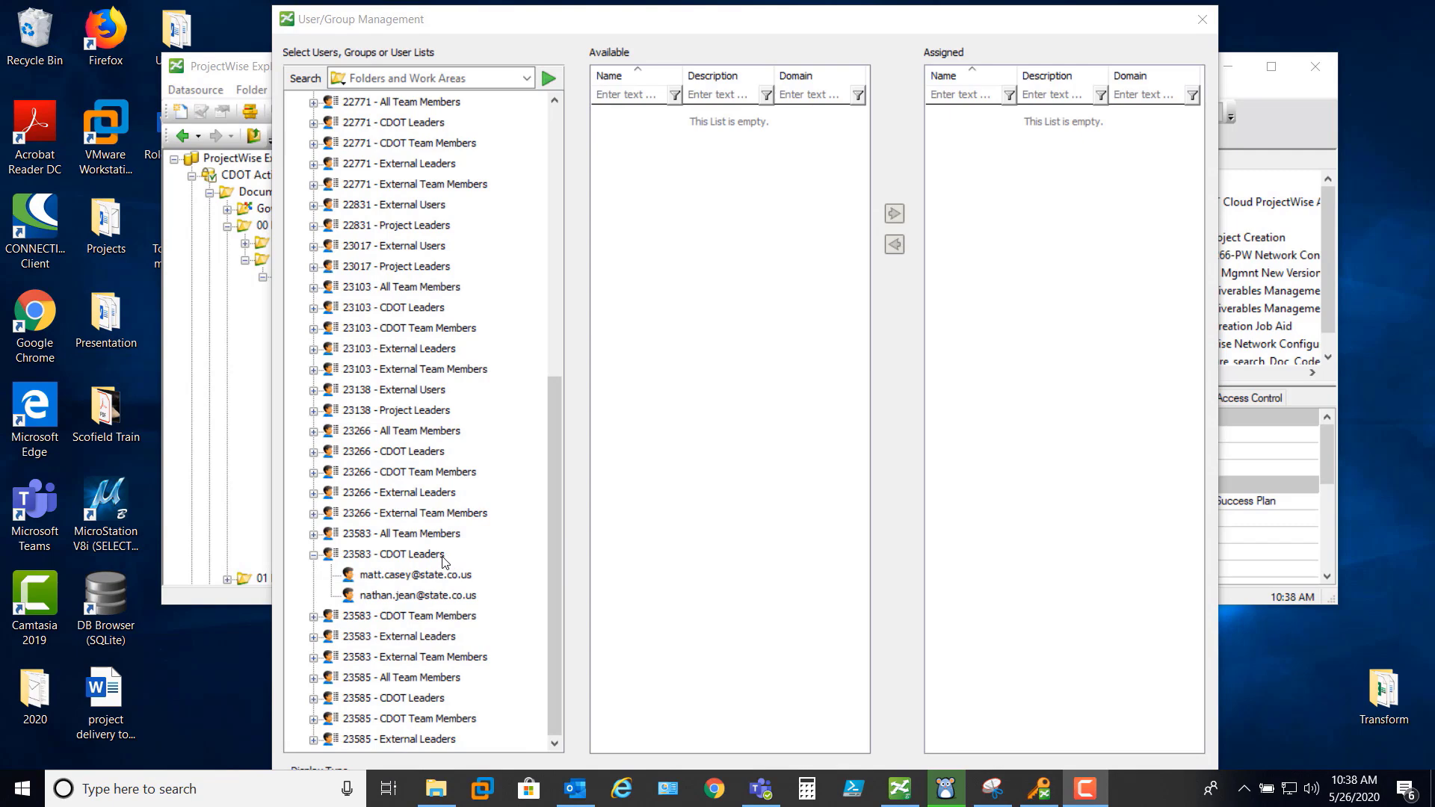
Step: View the assigned members of 23583 - CDOT Leaders and expand the 23583 CDOT Team Members and External Leaders lists
{"action": "left_click", "coordinate": [412, 557]}
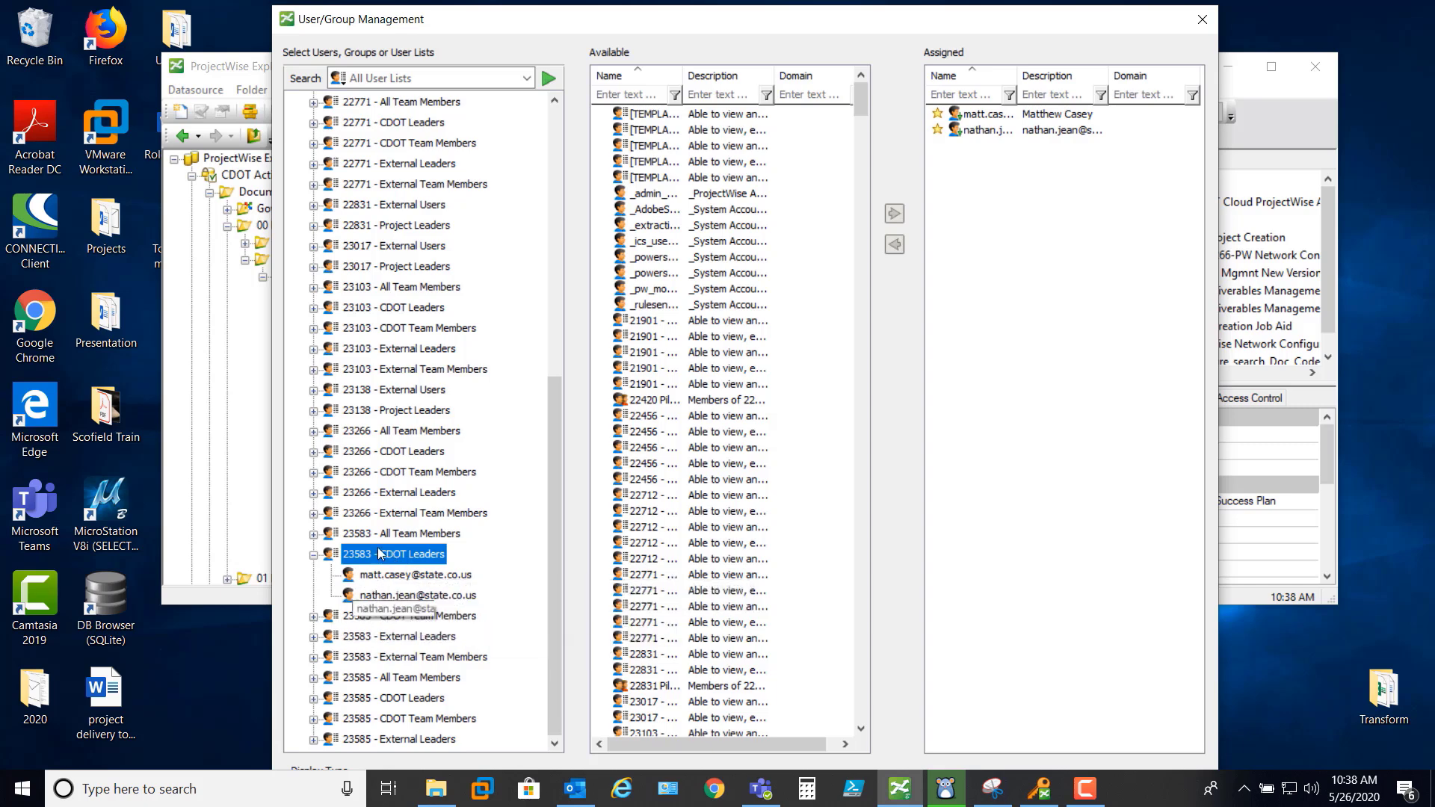
{"action": "left_click", "coordinate": [314, 617]}
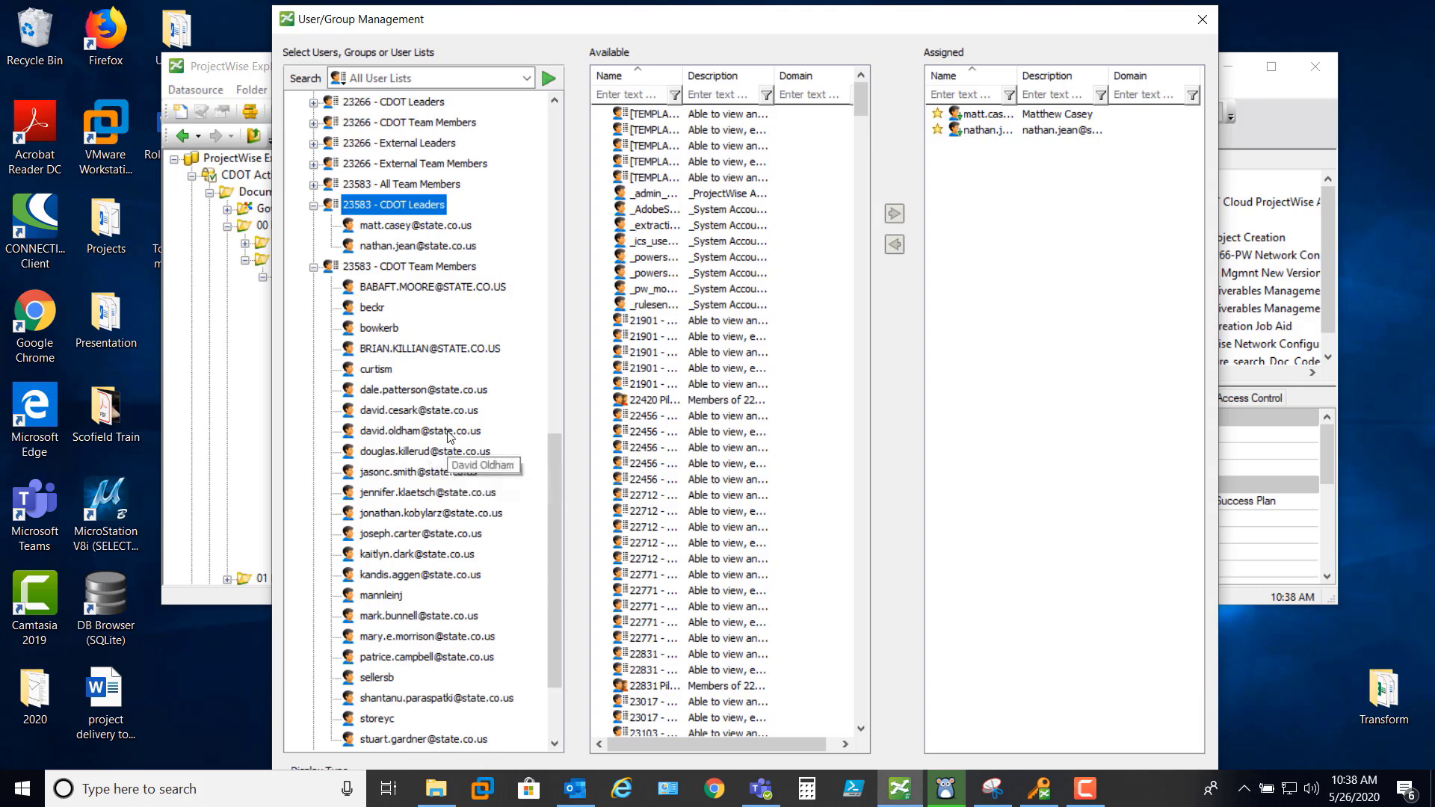
{"action": "scroll", "coordinate": [439, 485], "scroll_direction": "down", "scroll_amount": 3}
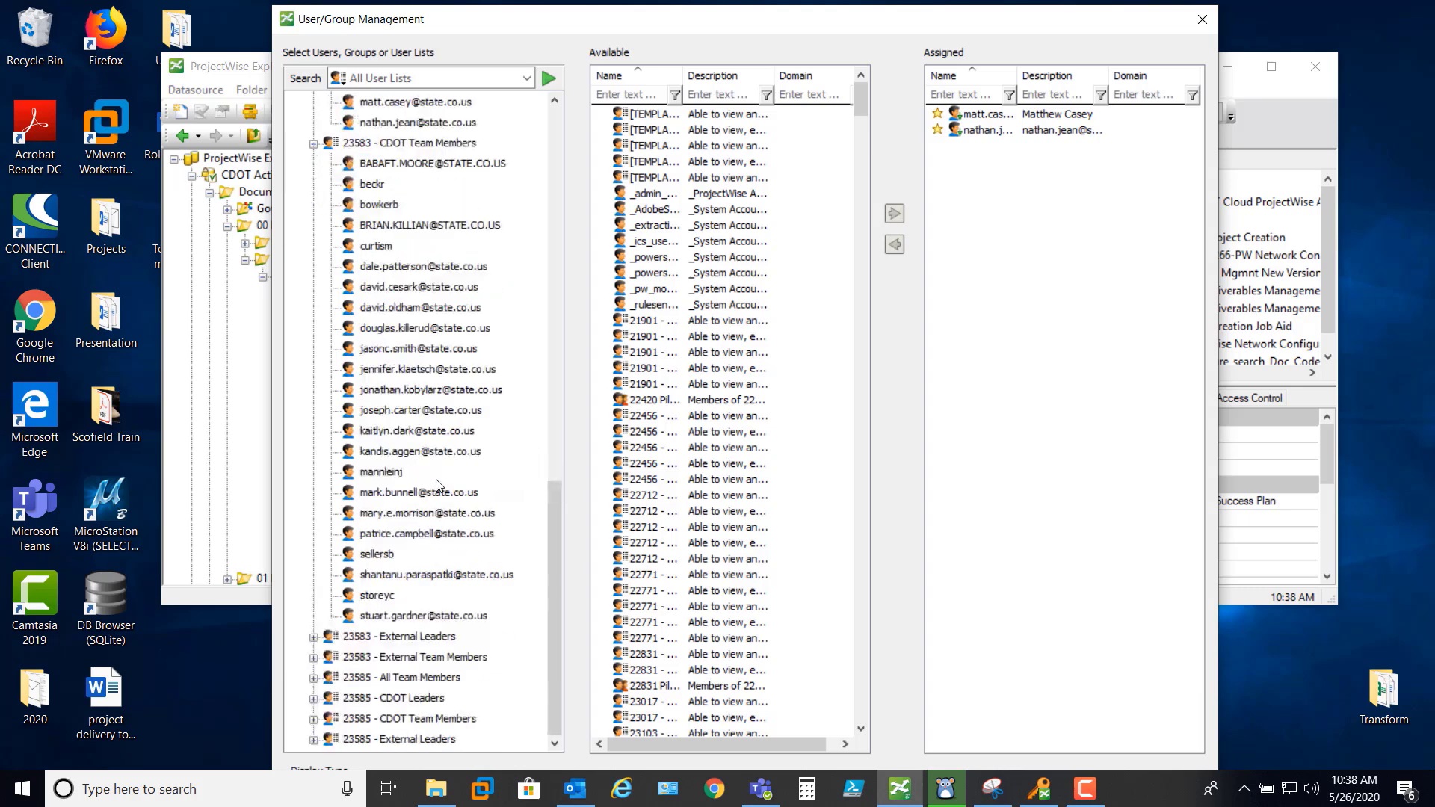
{"action": "left_click", "coordinate": [315, 637]}
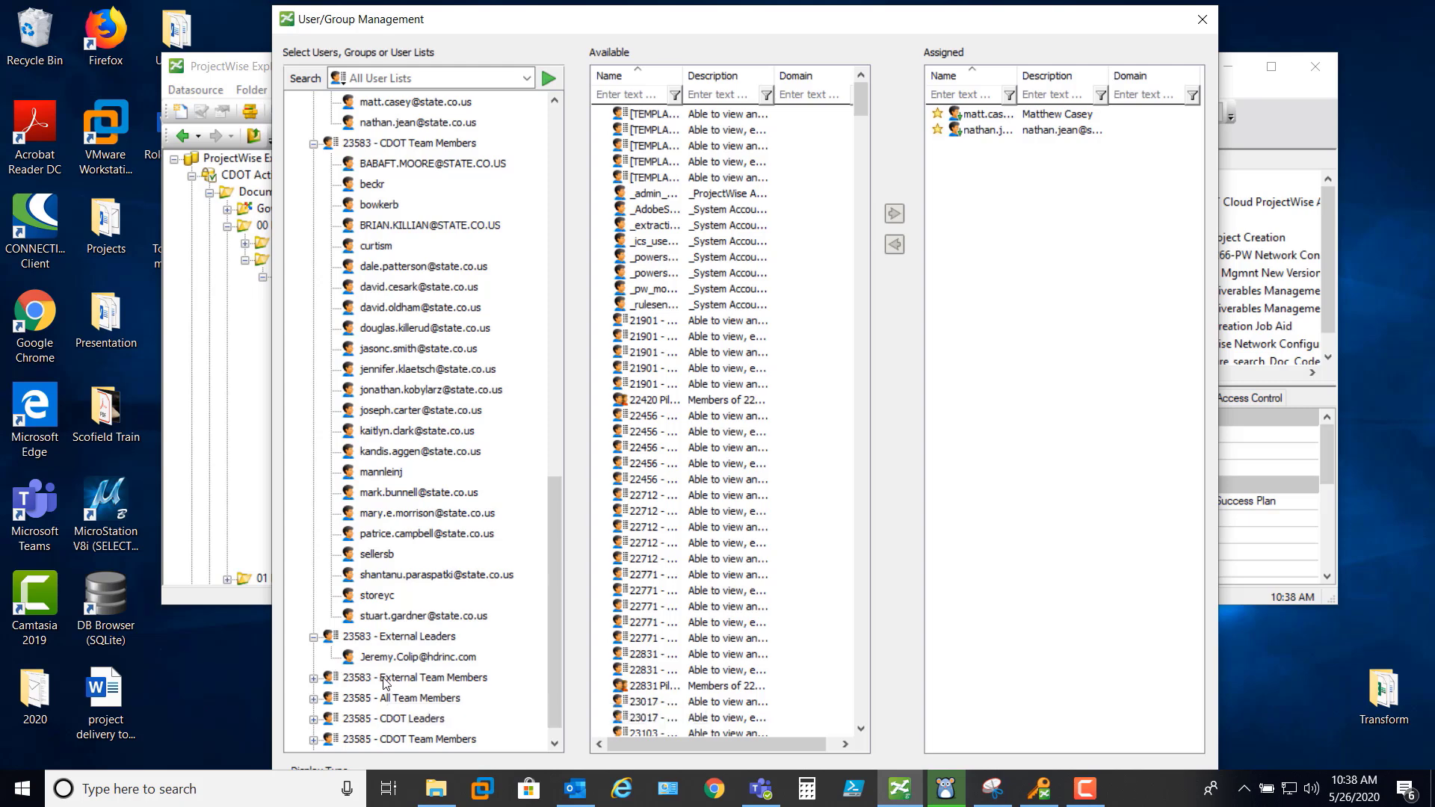
Step: Compare the assigned entries of the 23583 - All Team Members list with those of 23583 - CDOT Team Members
{"action": "scroll", "coordinate": [479, 430], "scroll_direction": "up", "scroll_amount": 2}
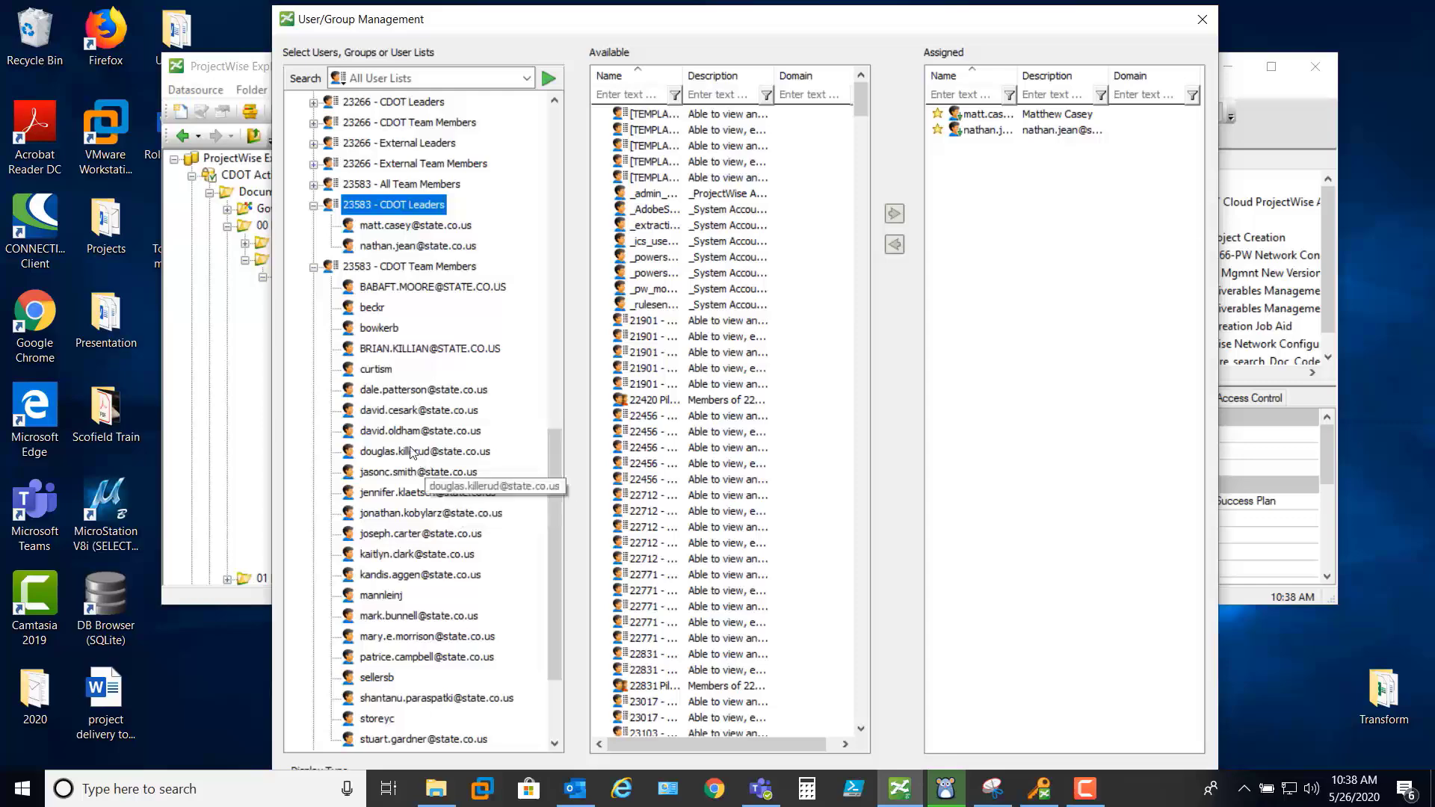
{"action": "left_click", "coordinate": [379, 186]}
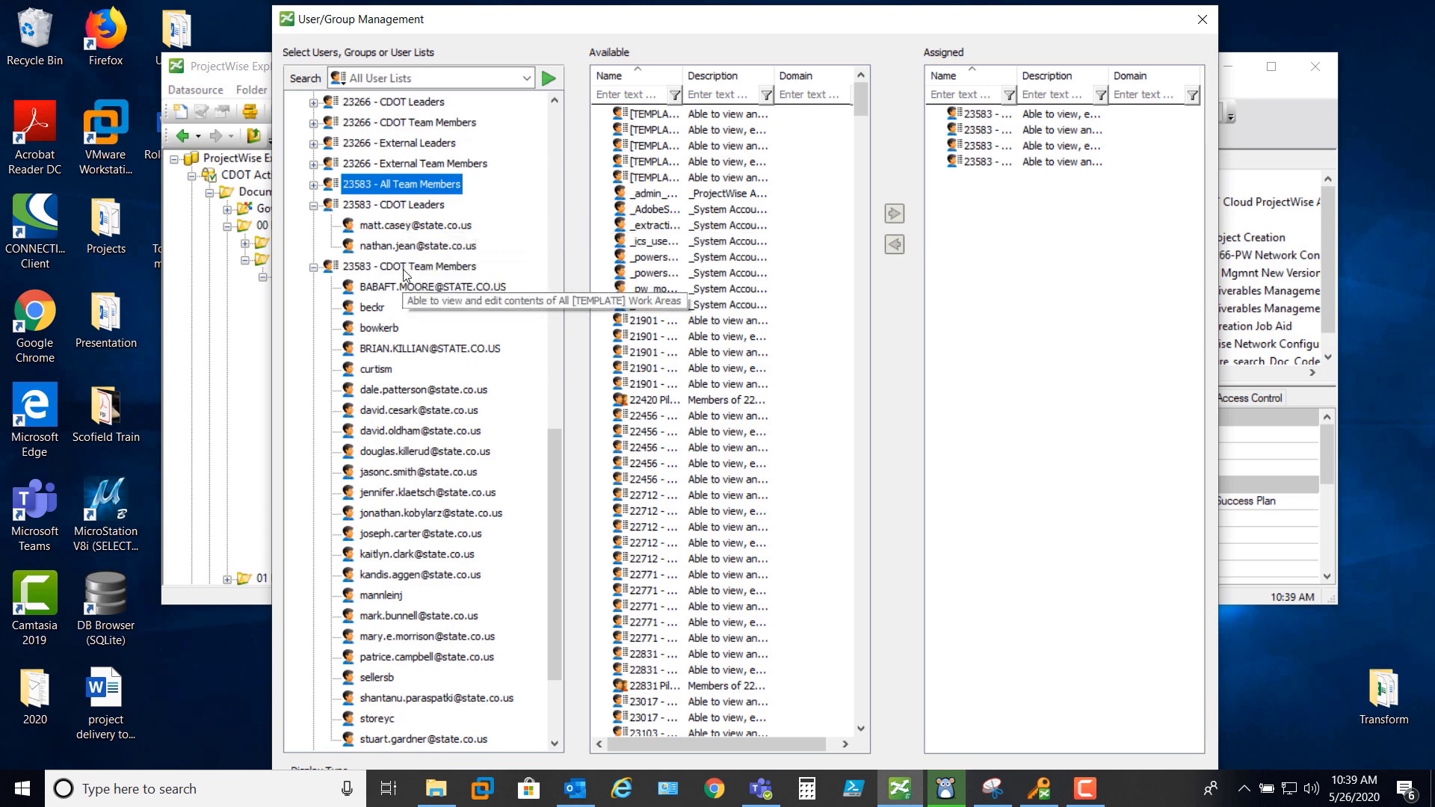
{"action": "scroll", "coordinate": [403, 274], "scroll_direction": "down", "scroll_amount": 3}
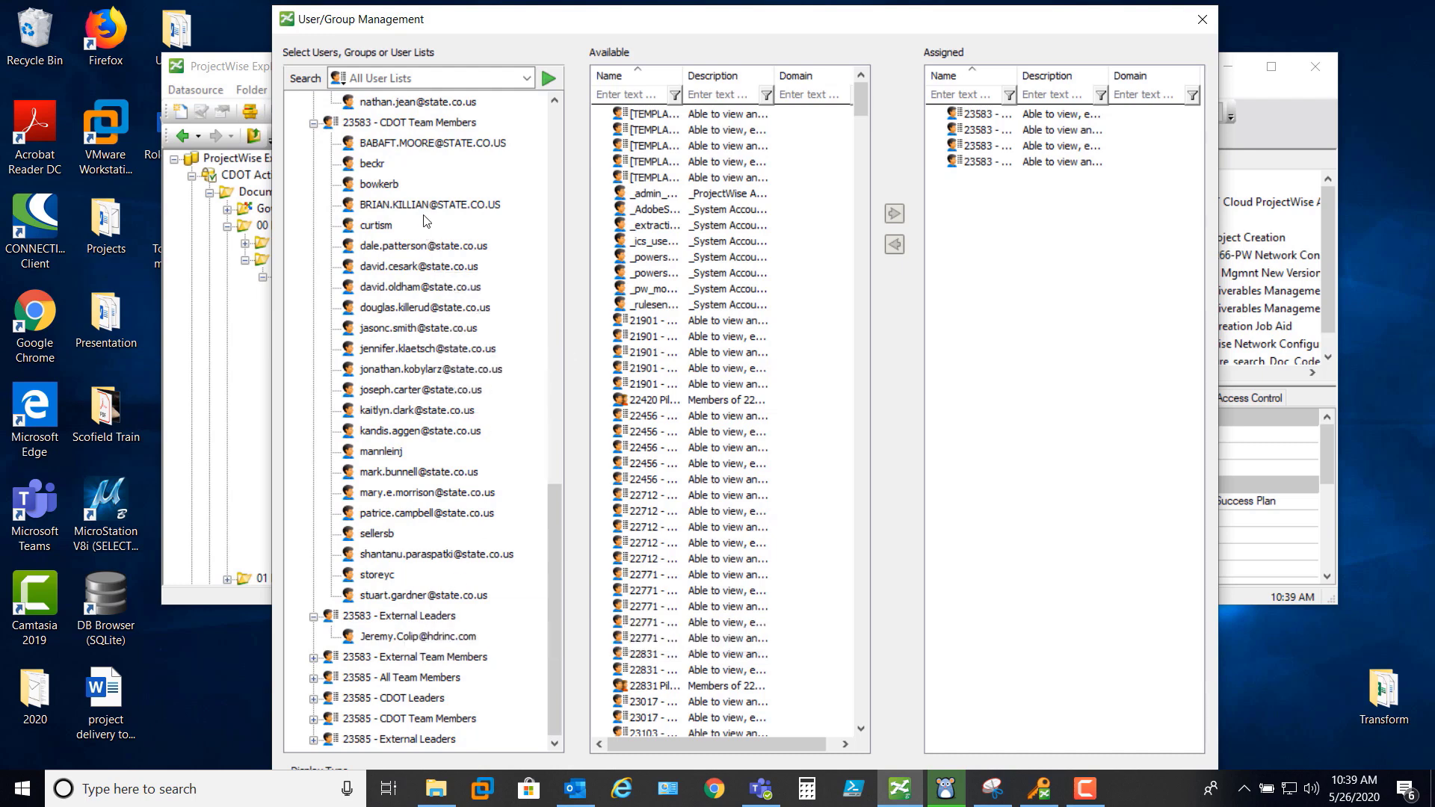
{"action": "left_click", "coordinate": [413, 124]}
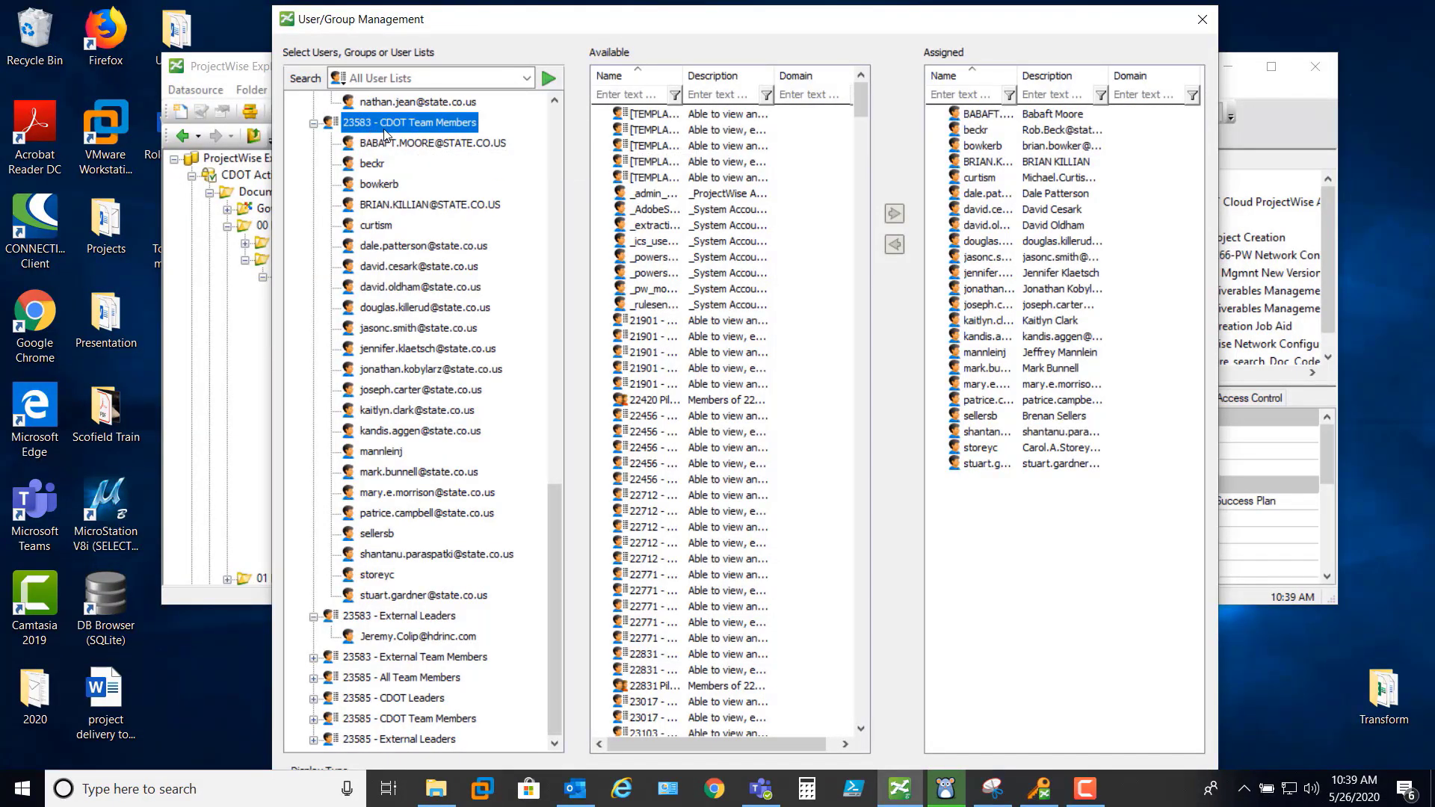
Step: Look through the users available for 23583 - CDOT Team Members and widen the available list's Name column to show full user names
{"action": "left_click", "coordinate": [832, 178]}
{"action": "scroll", "coordinate": [799, 366], "scroll_direction": "down", "scroll_amount": 5}
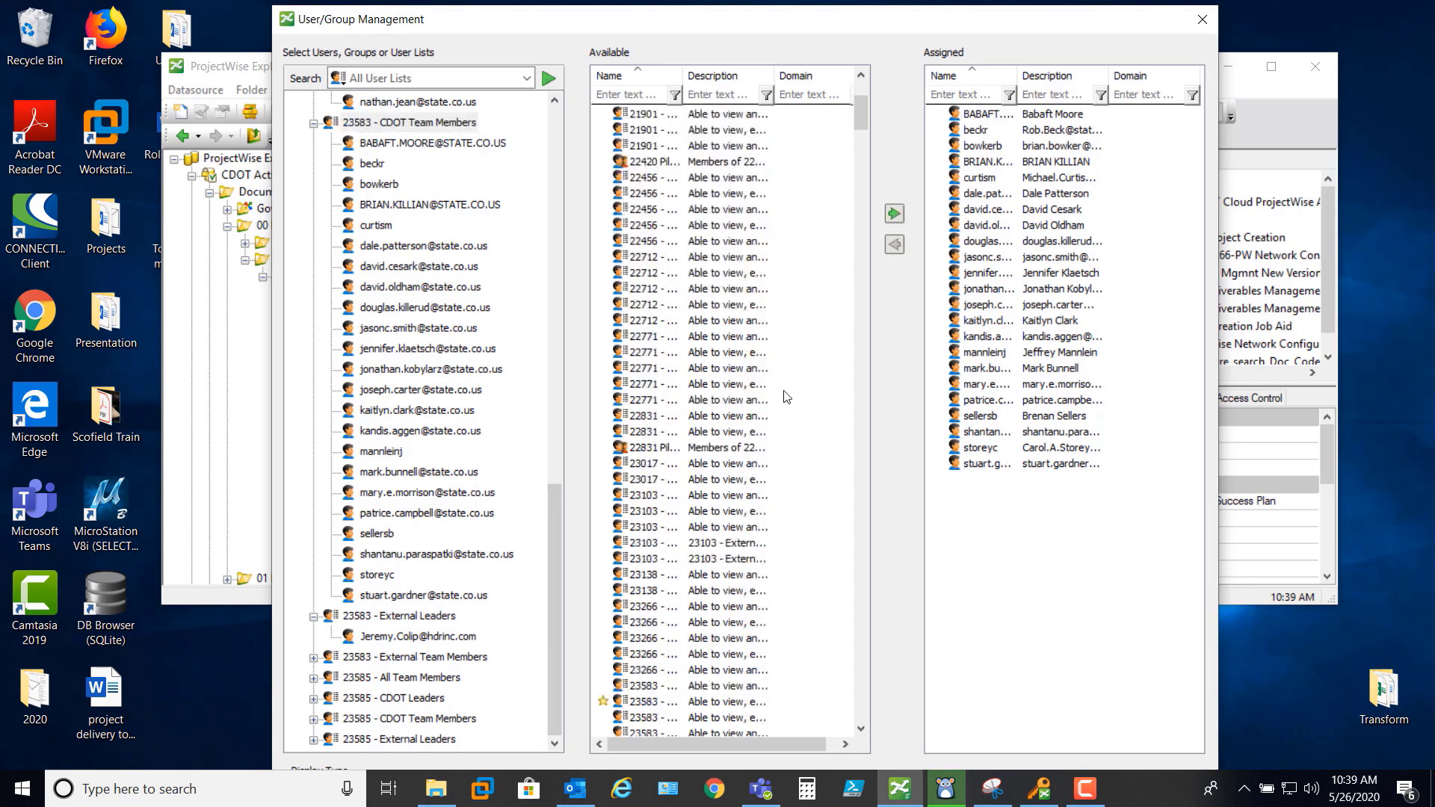
{"action": "scroll", "coordinate": [787, 396], "scroll_direction": "down", "scroll_amount": 15}
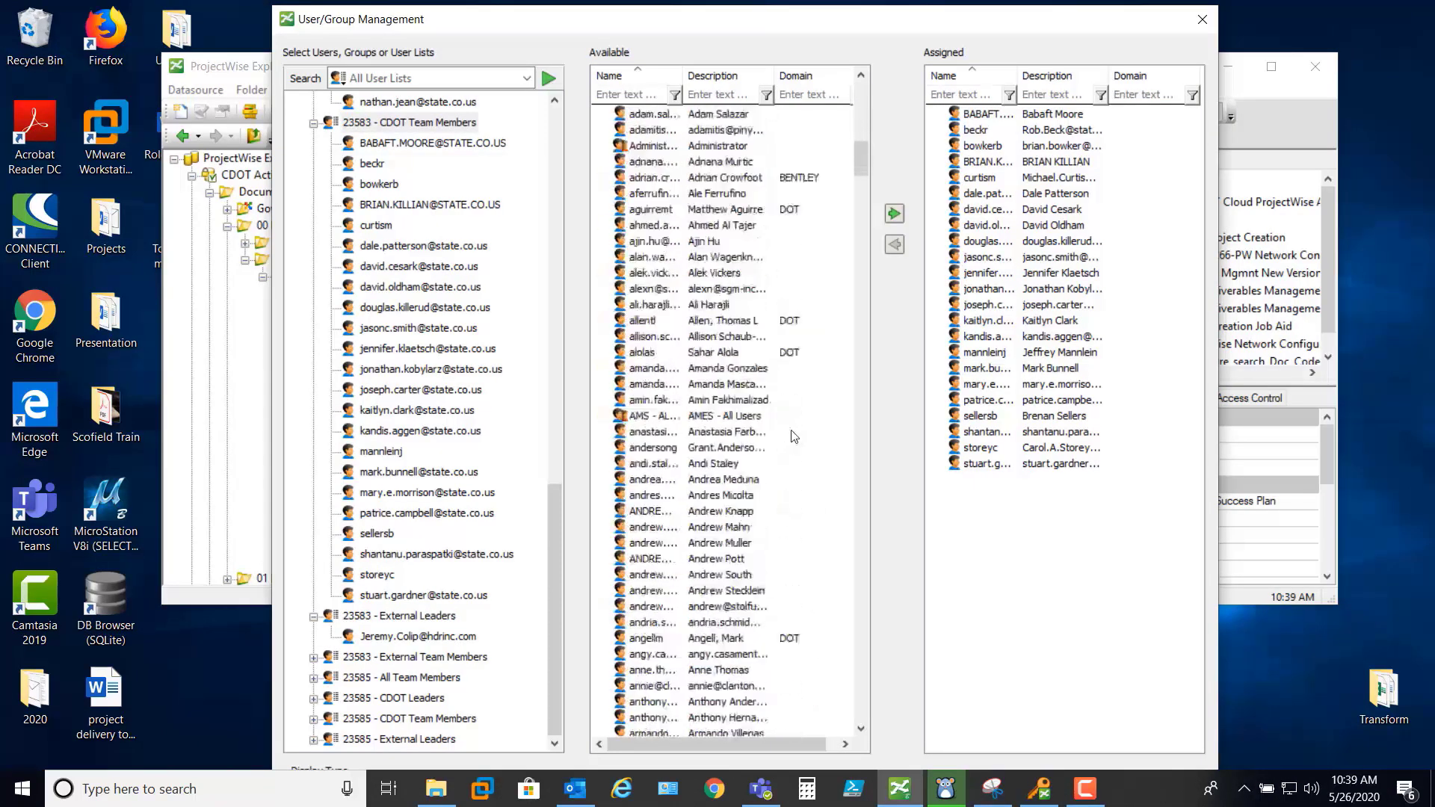
{"action": "scroll", "coordinate": [794, 437], "scroll_direction": "down", "scroll_amount": 2}
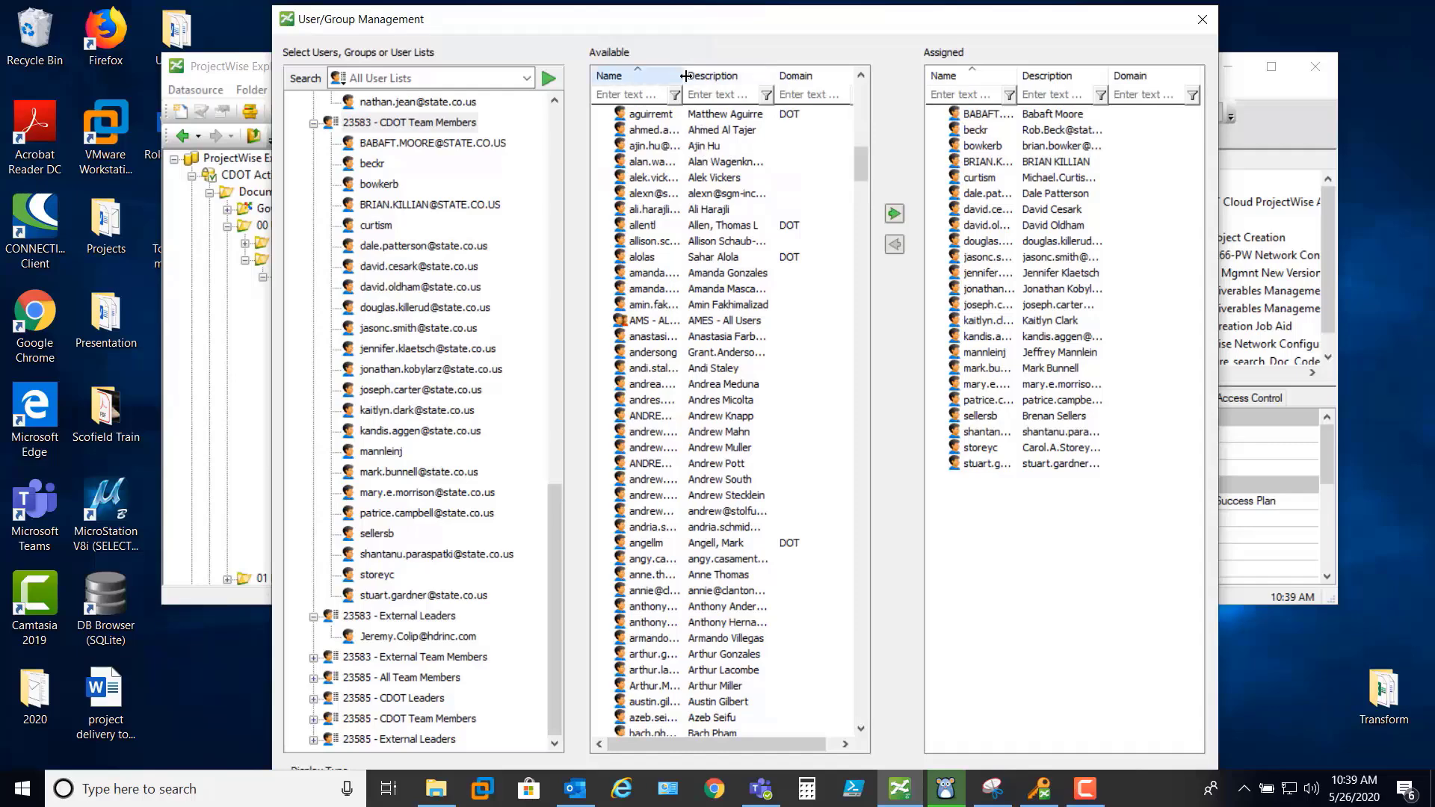
{"action": "left_click_drag", "start_coordinate": [684, 75], "coordinate": [775, 76]}
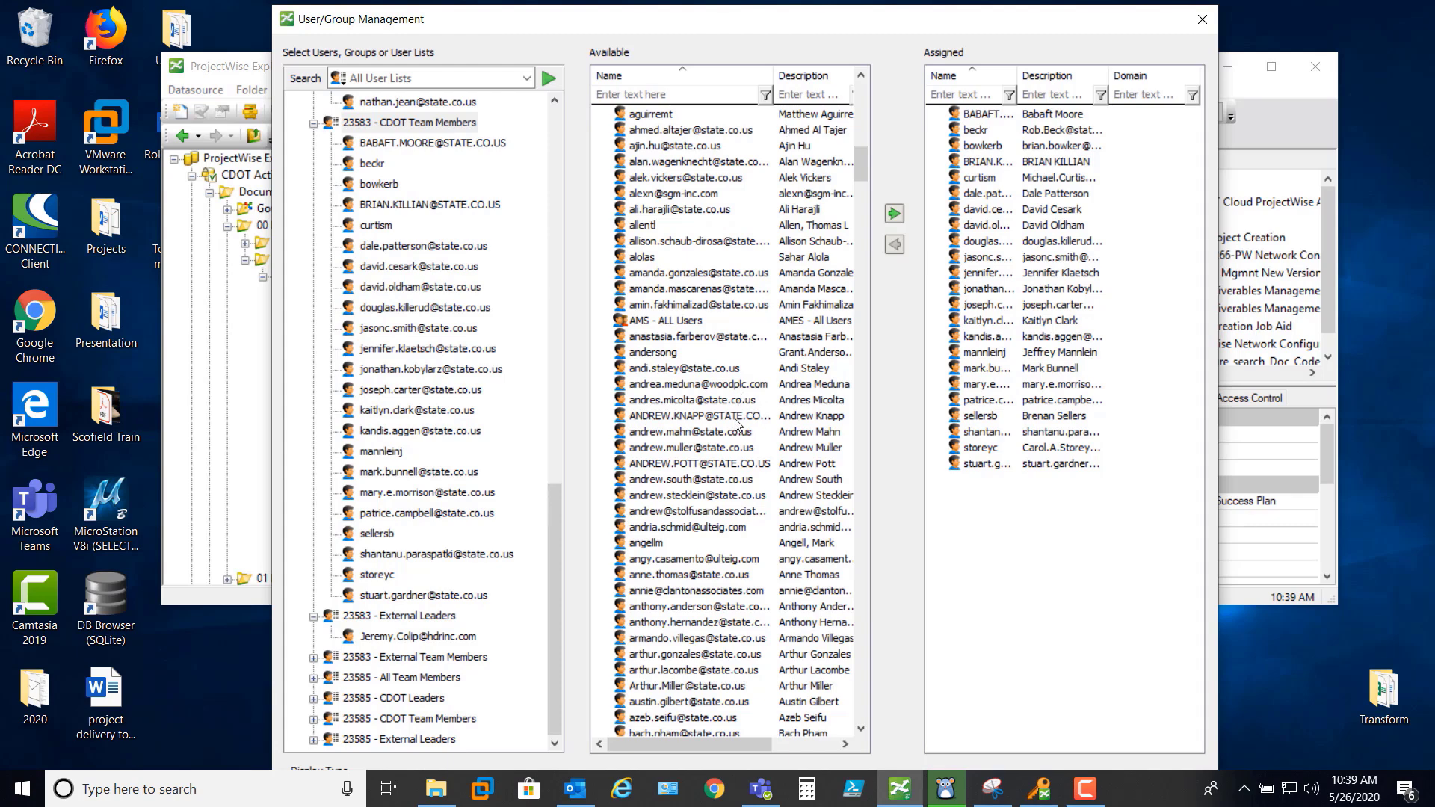
Step: Add one available state.co.us user from the names starting with B to the 23583 - CDOT Team Members list
{"action": "scroll", "coordinate": [739, 424], "scroll_direction": "down", "scroll_amount": 6}
{"action": "scroll", "coordinate": [736, 430], "scroll_direction": "down", "scroll_amount": 8}
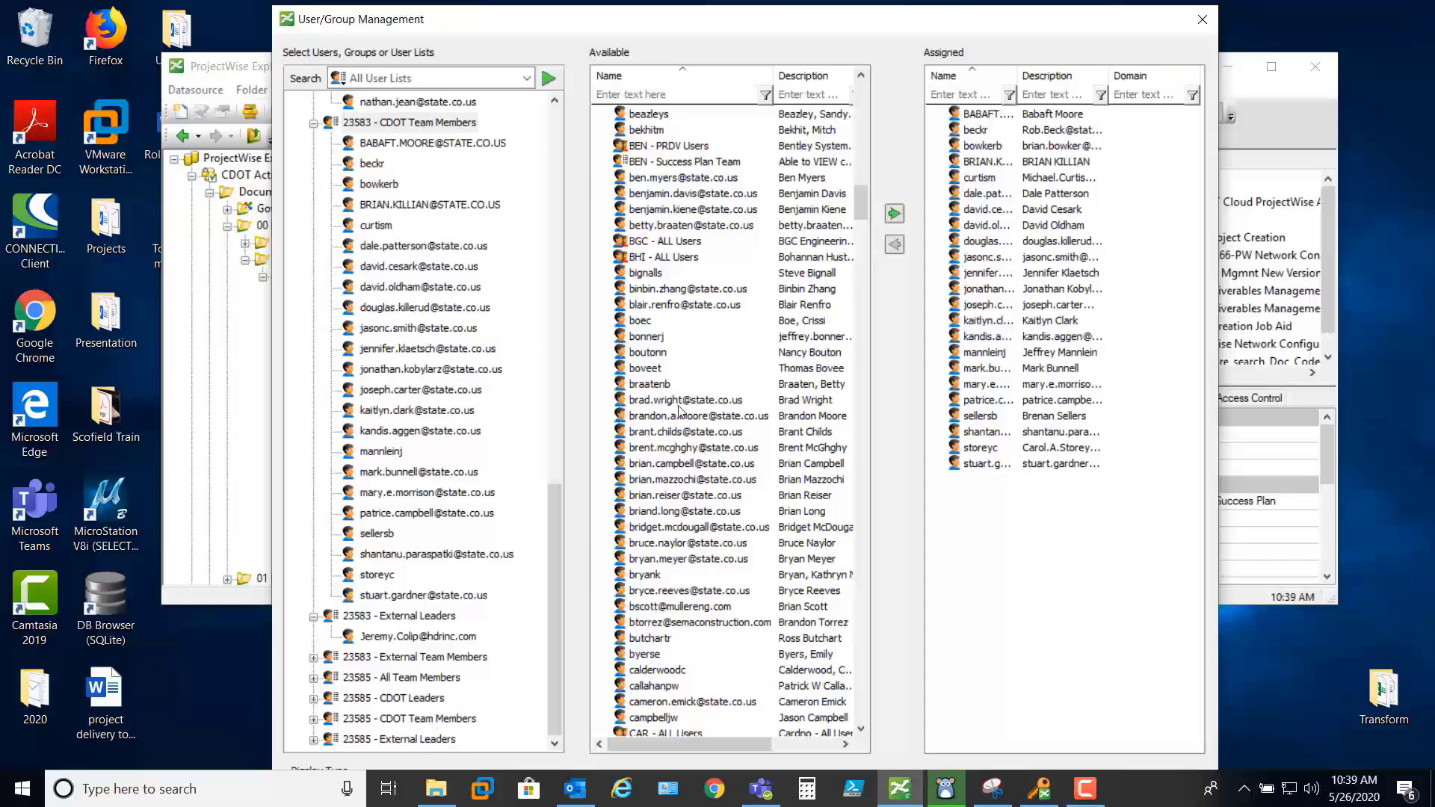
{"action": "left_click", "coordinate": [690, 406]}
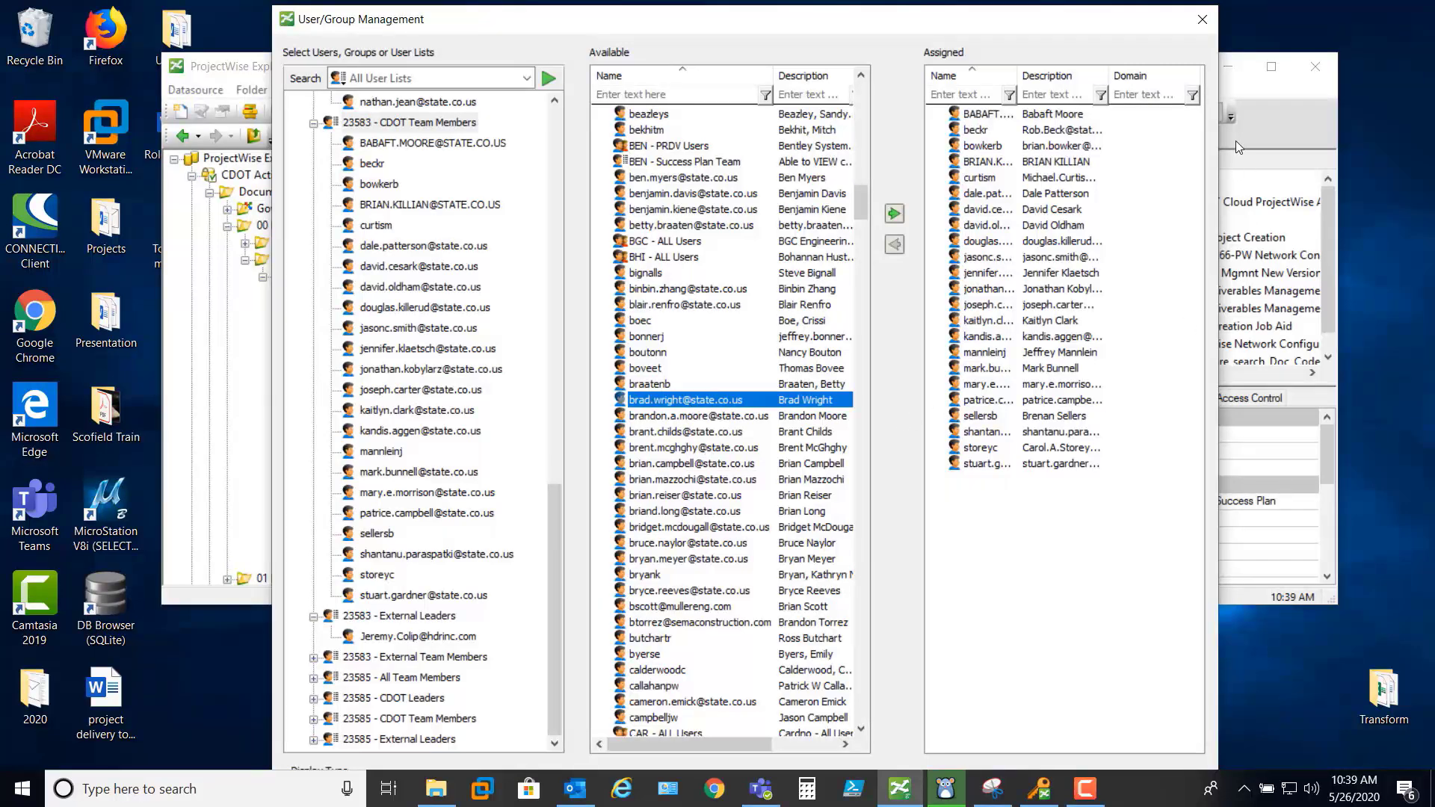
{"action": "left_click", "coordinate": [895, 216]}
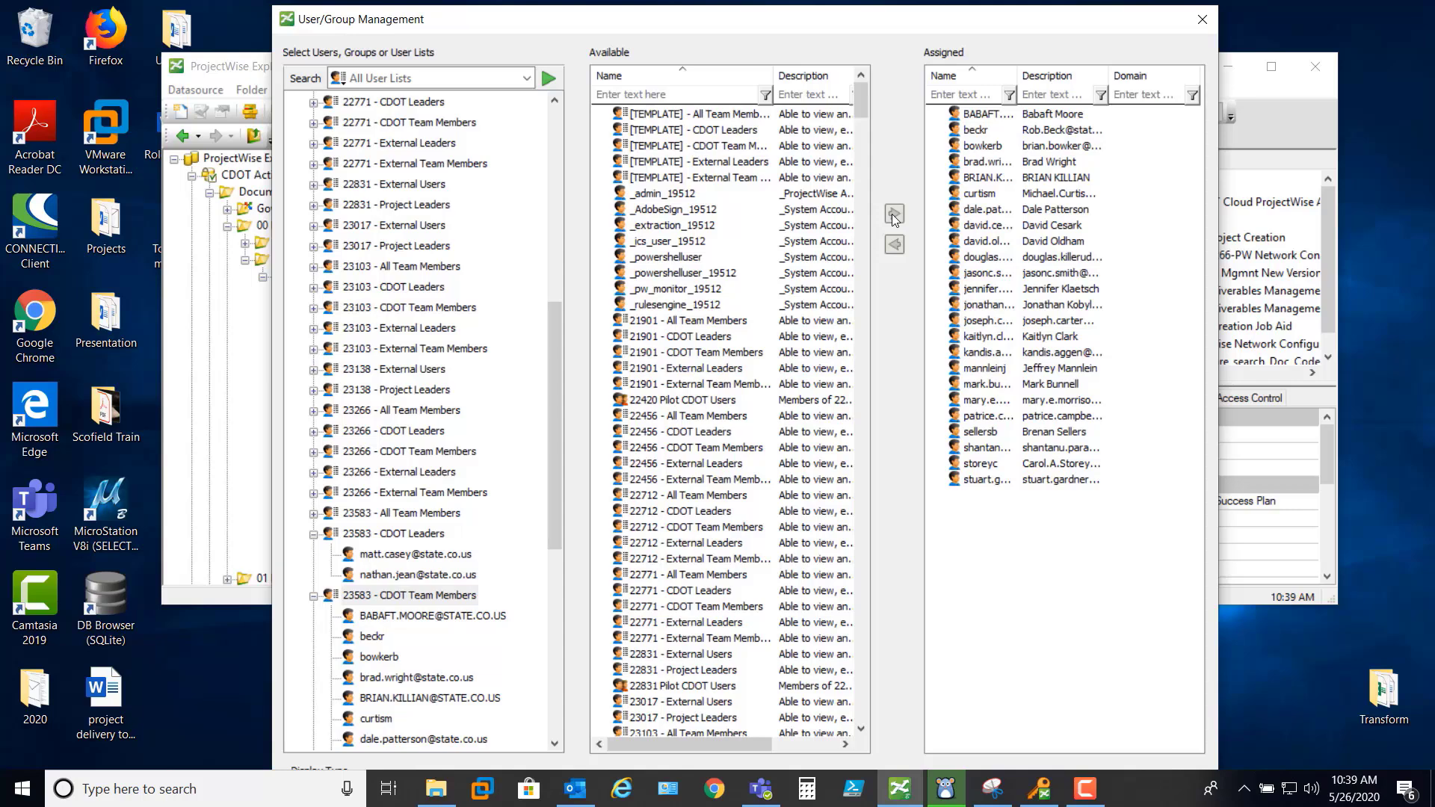
Step: Widen the assigned list's Name column and remove the newly added user from 23583 - CDOT Team Members
{"action": "left_click", "coordinate": [990, 163]}
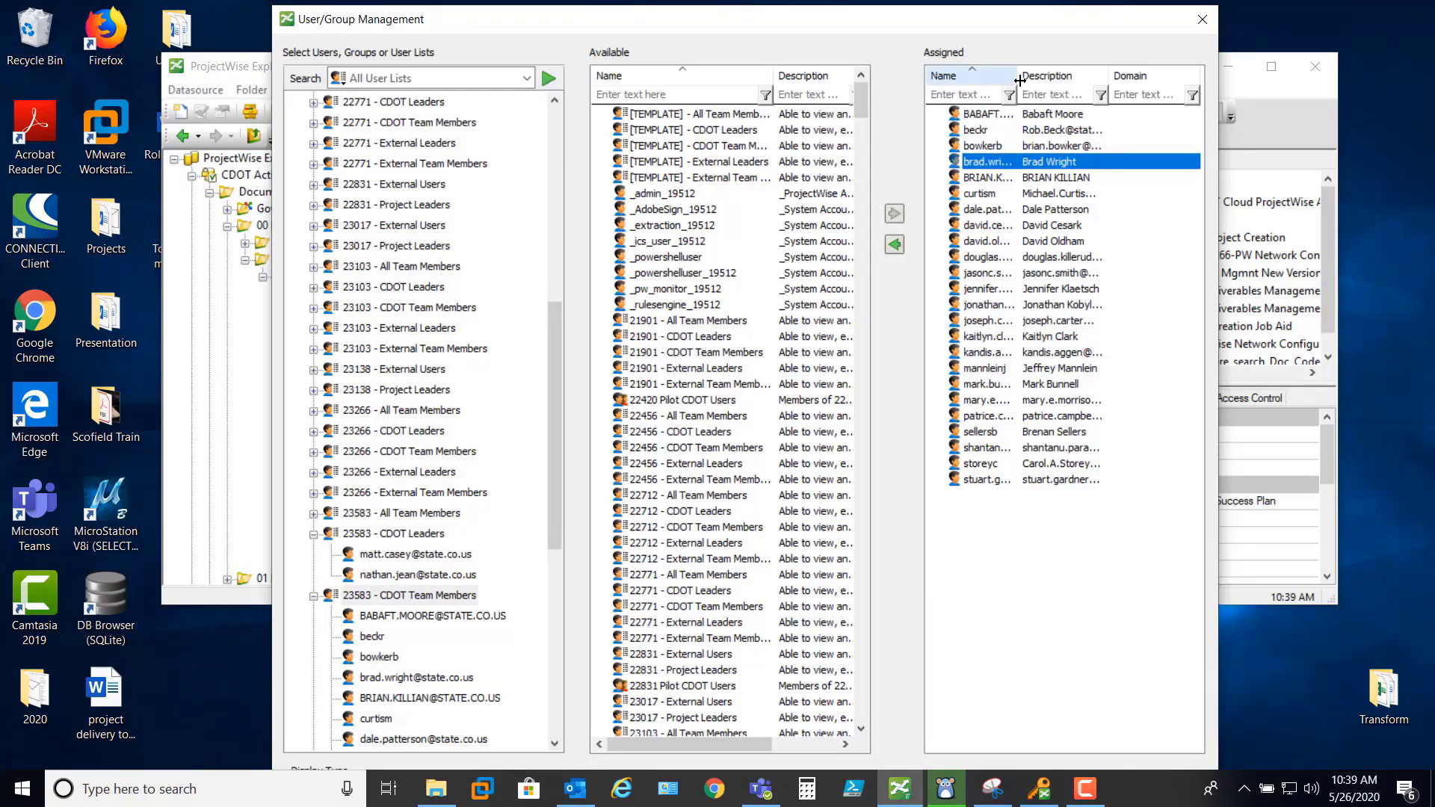
{"action": "left_click_drag", "start_coordinate": [1019, 80], "coordinate": [1129, 88]}
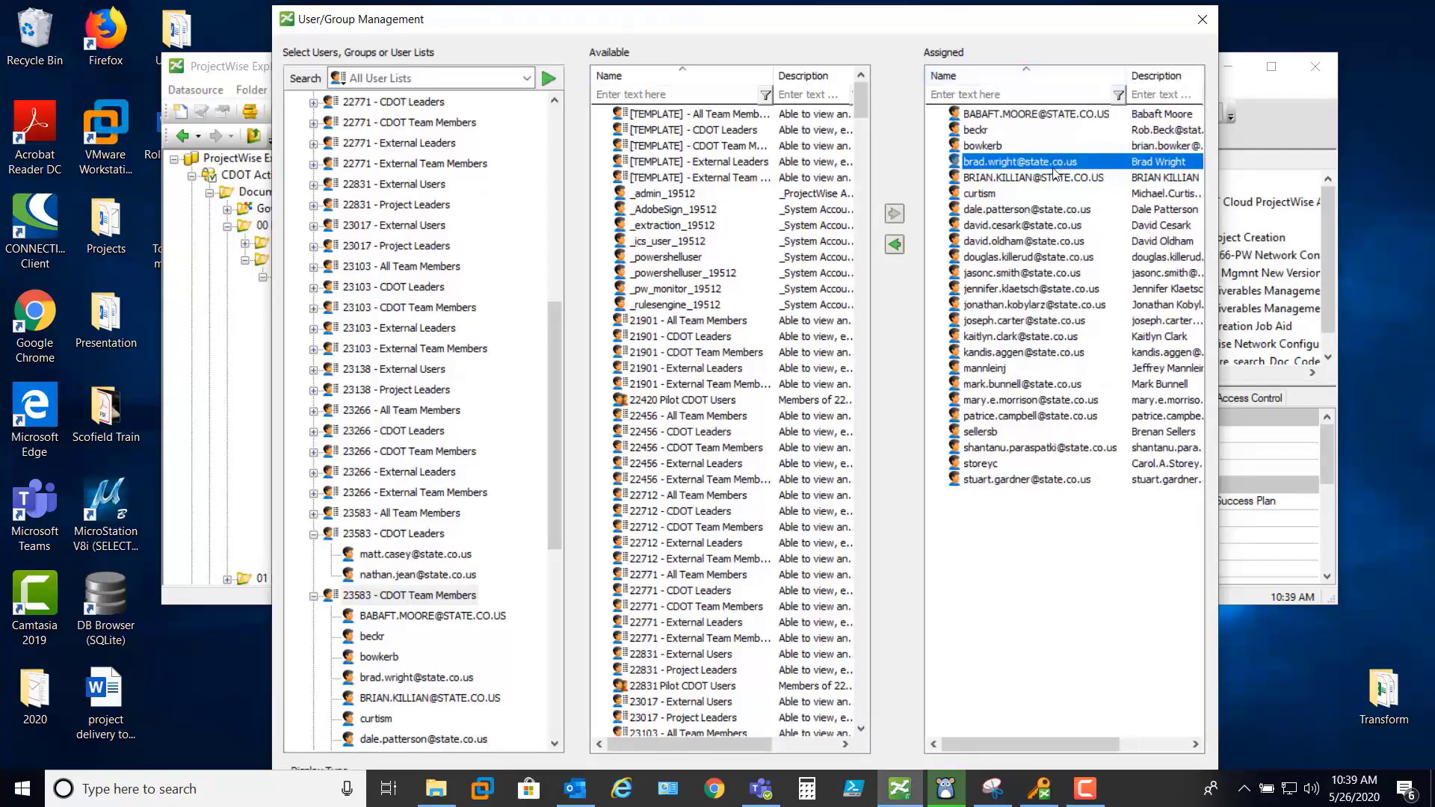
{"action": "left_click", "coordinate": [895, 246]}
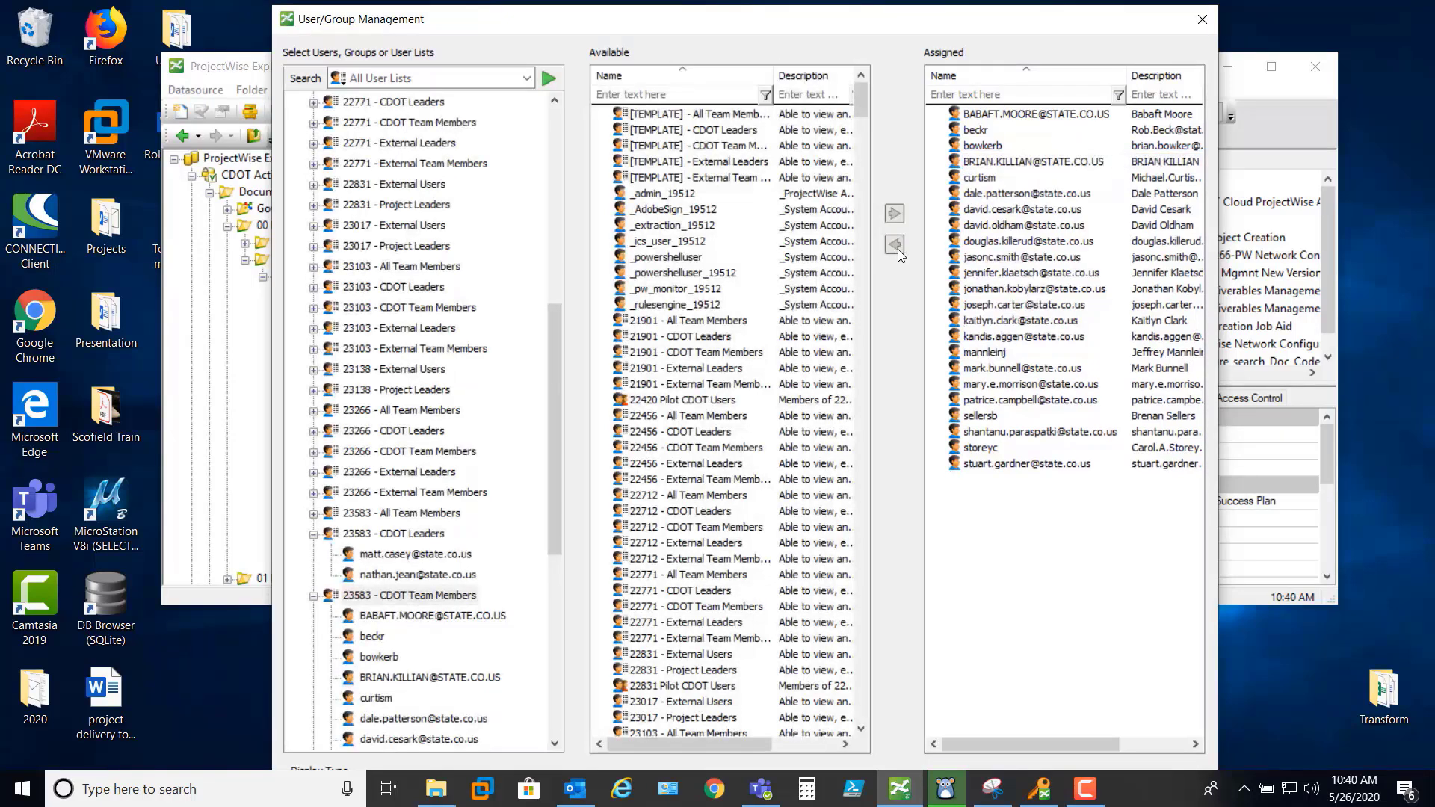
{"action": "left_click_drag", "start_coordinate": [747, 19], "coordinate": [973, 22]}
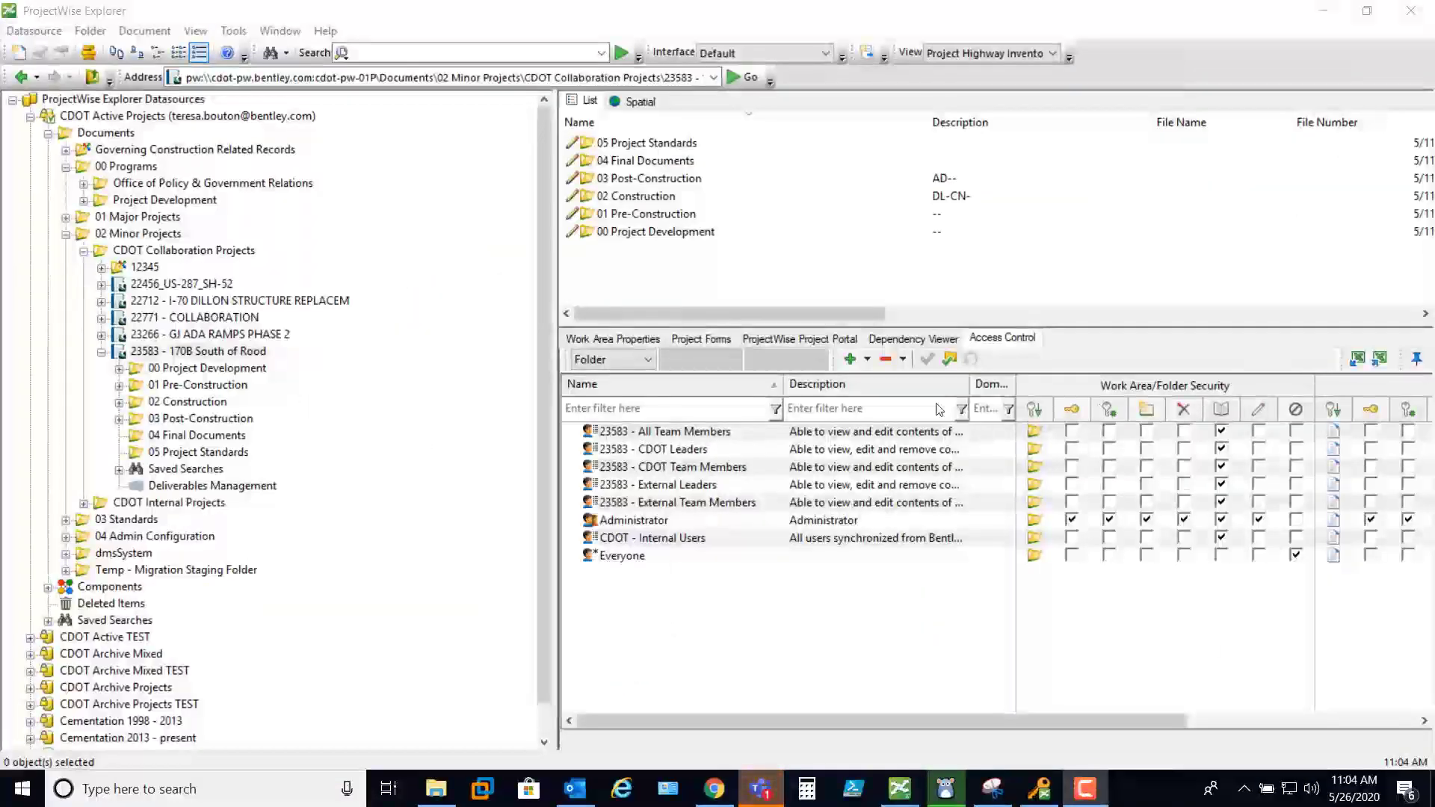
Step: Examine the folder and document security of 23583 - All Team Members in the access control of project 23583 - 170B South of Rood
{"action": "left_click", "coordinate": [239, 353]}
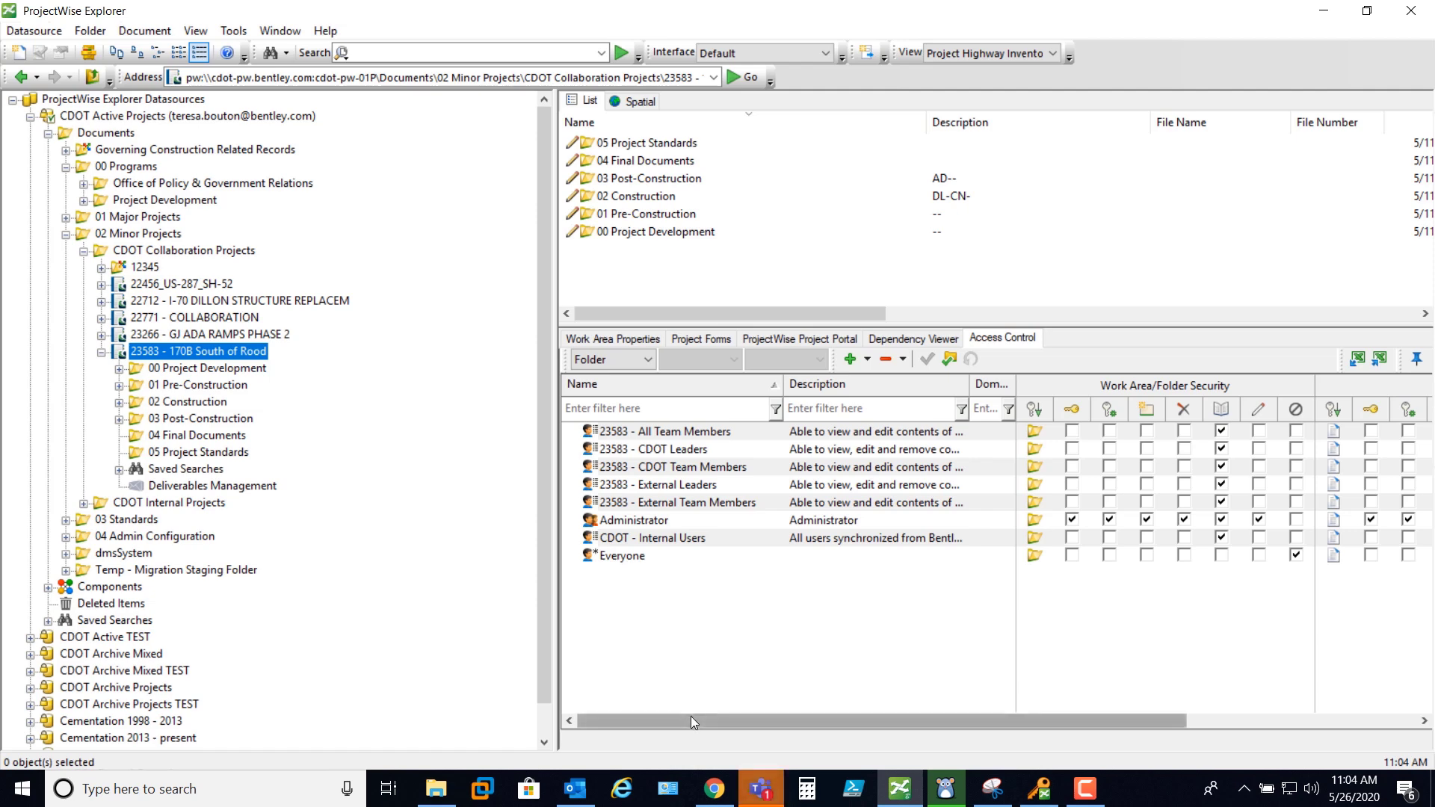
{"action": "left_click", "coordinate": [677, 436]}
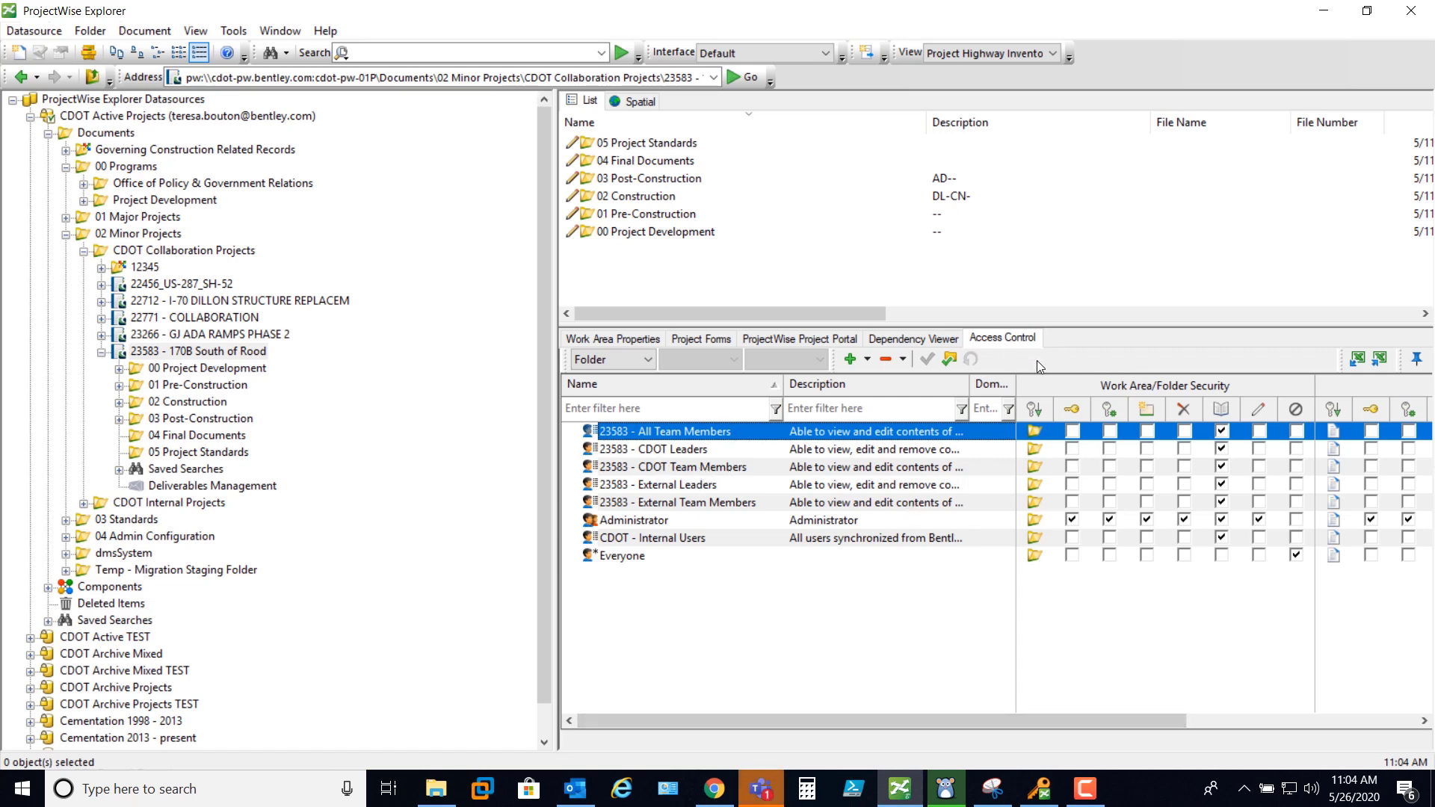
{"action": "left_click_drag", "start_coordinate": [985, 721], "coordinate": [1171, 744]}
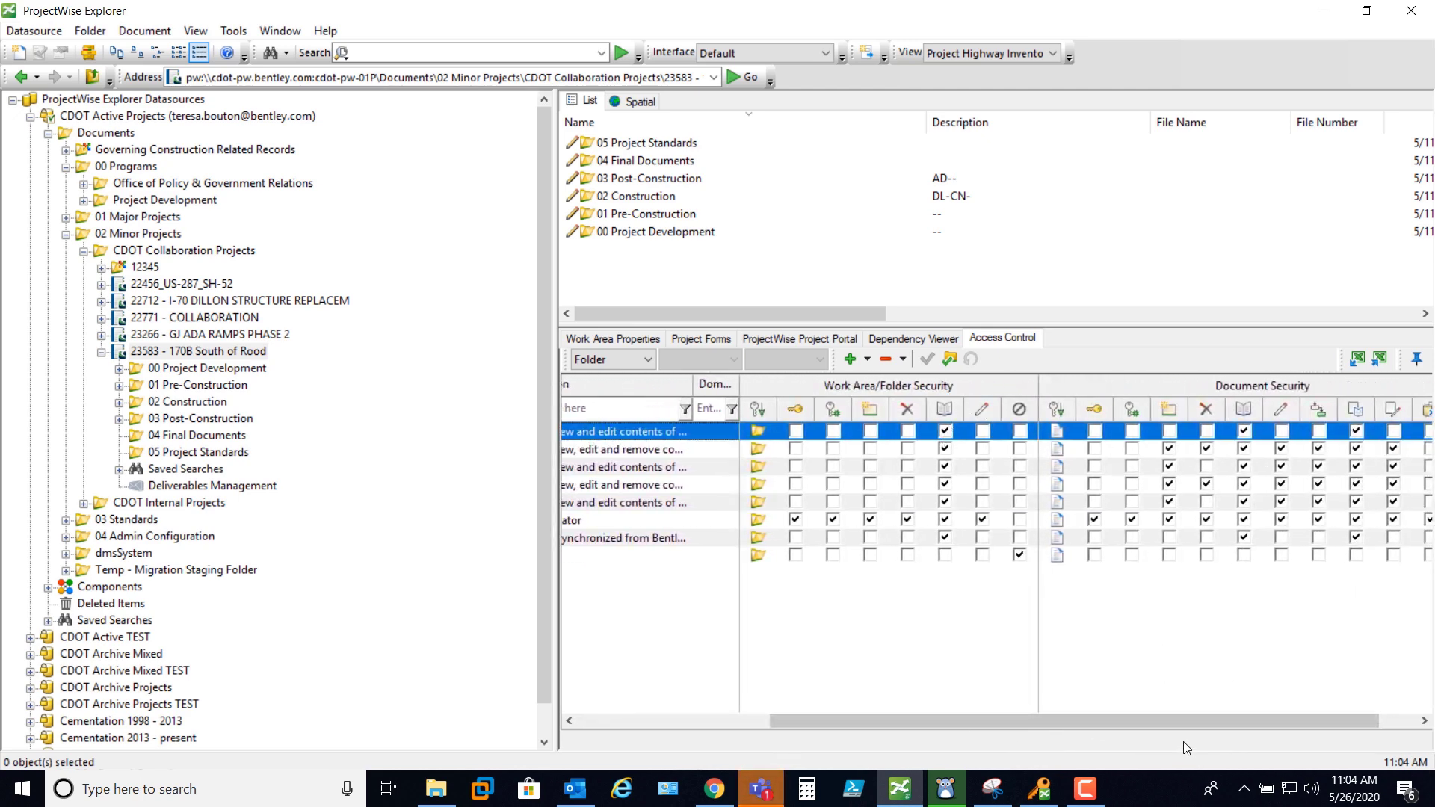
{"action": "left_click_drag", "start_coordinate": [1172, 719], "coordinate": [939, 728]}
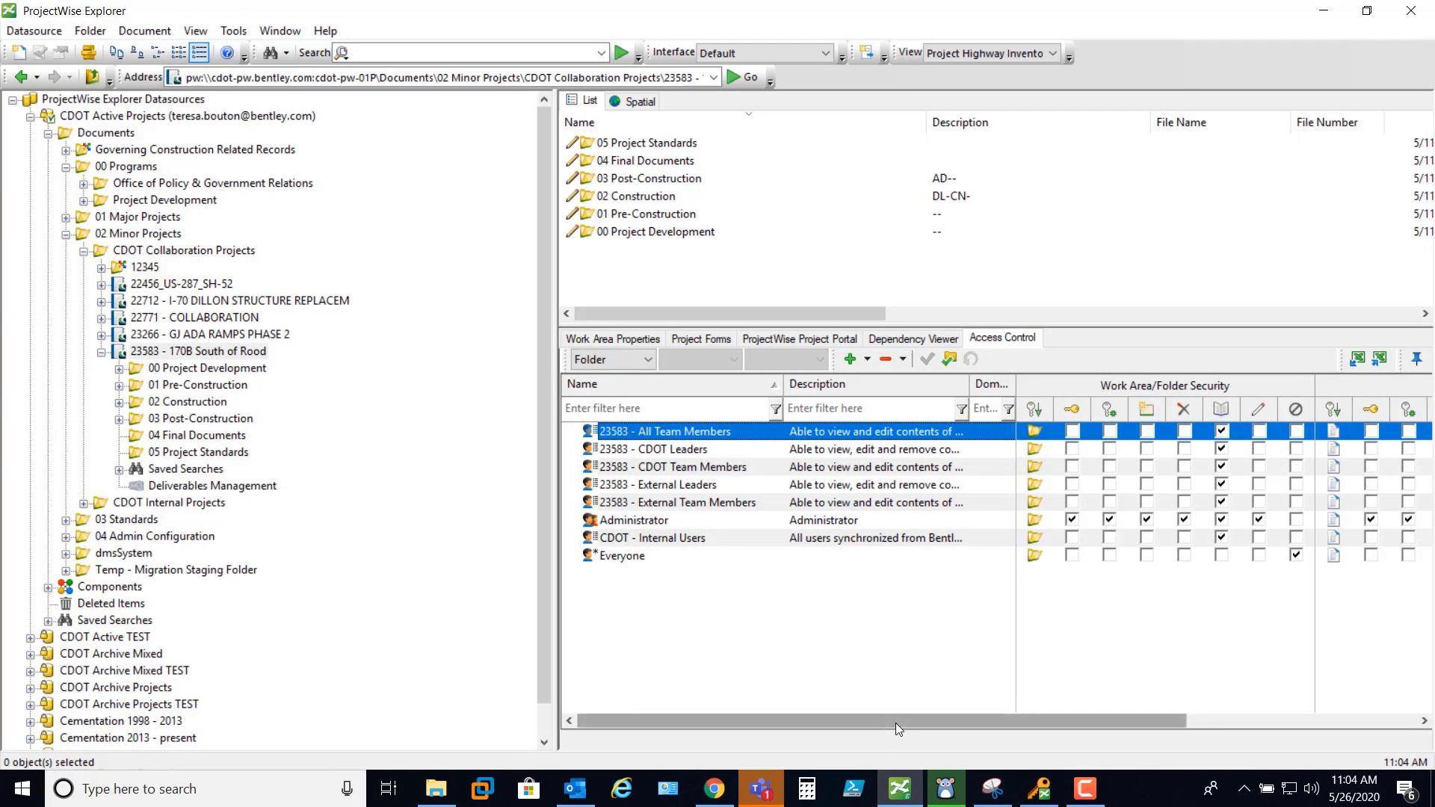
{"action": "left_click_drag", "start_coordinate": [896, 724], "coordinate": [901, 722]}
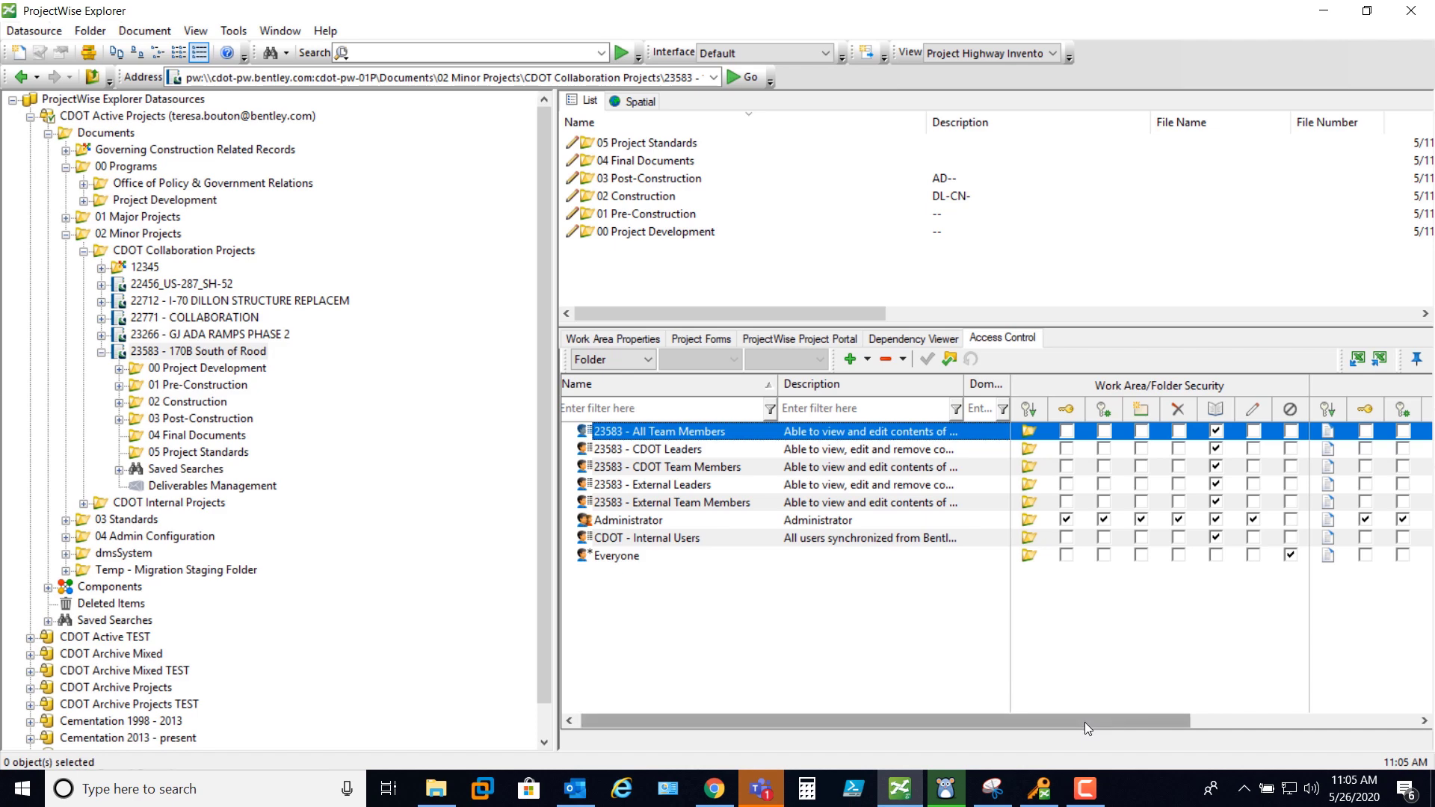
Step: Examine the folder and document security of the 23583 - CDOT Leaders and 23583 - External Leaders lists together
{"action": "left_click", "coordinate": [659, 451]}
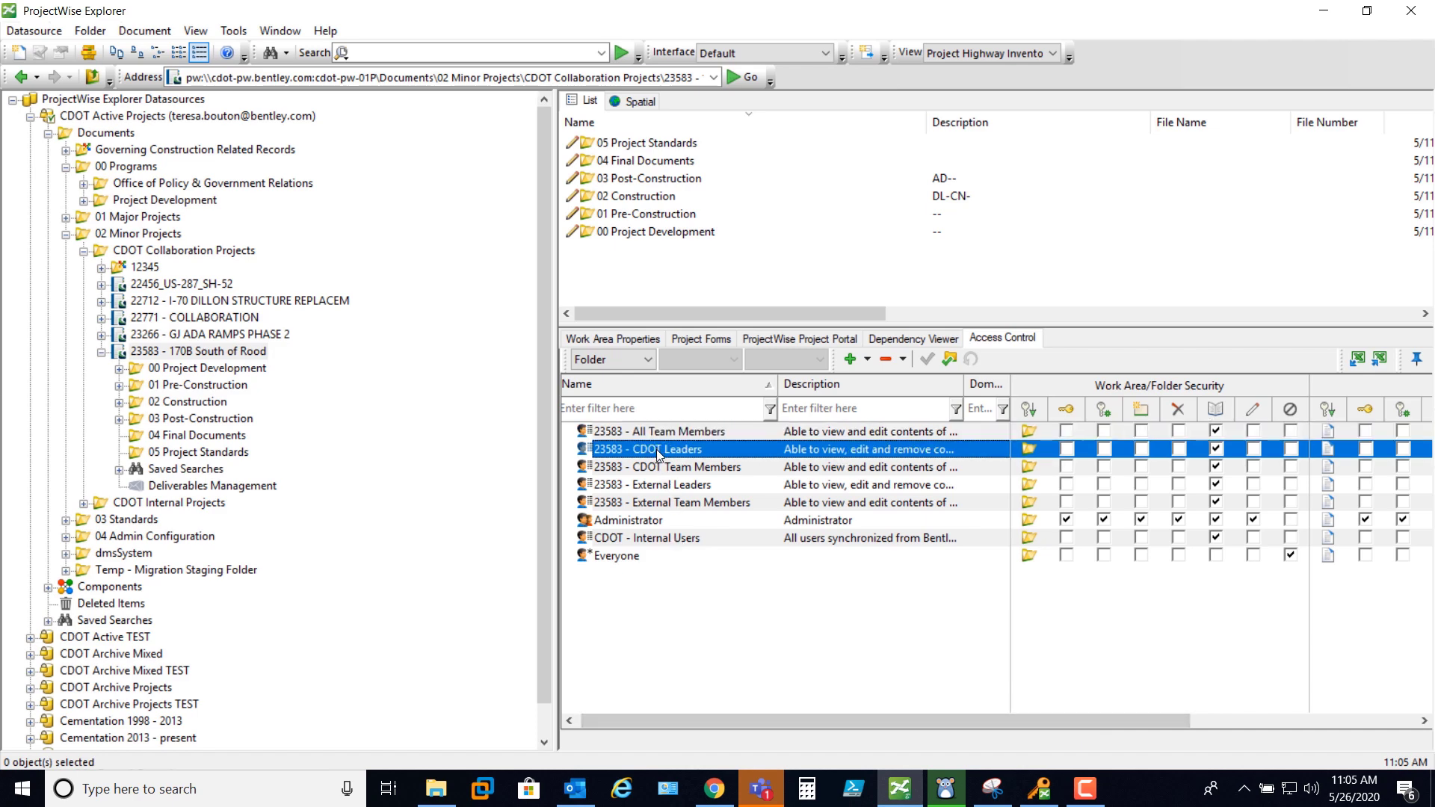
{"action": "left_click", "coordinate": [664, 486], "text": "ctrl"}
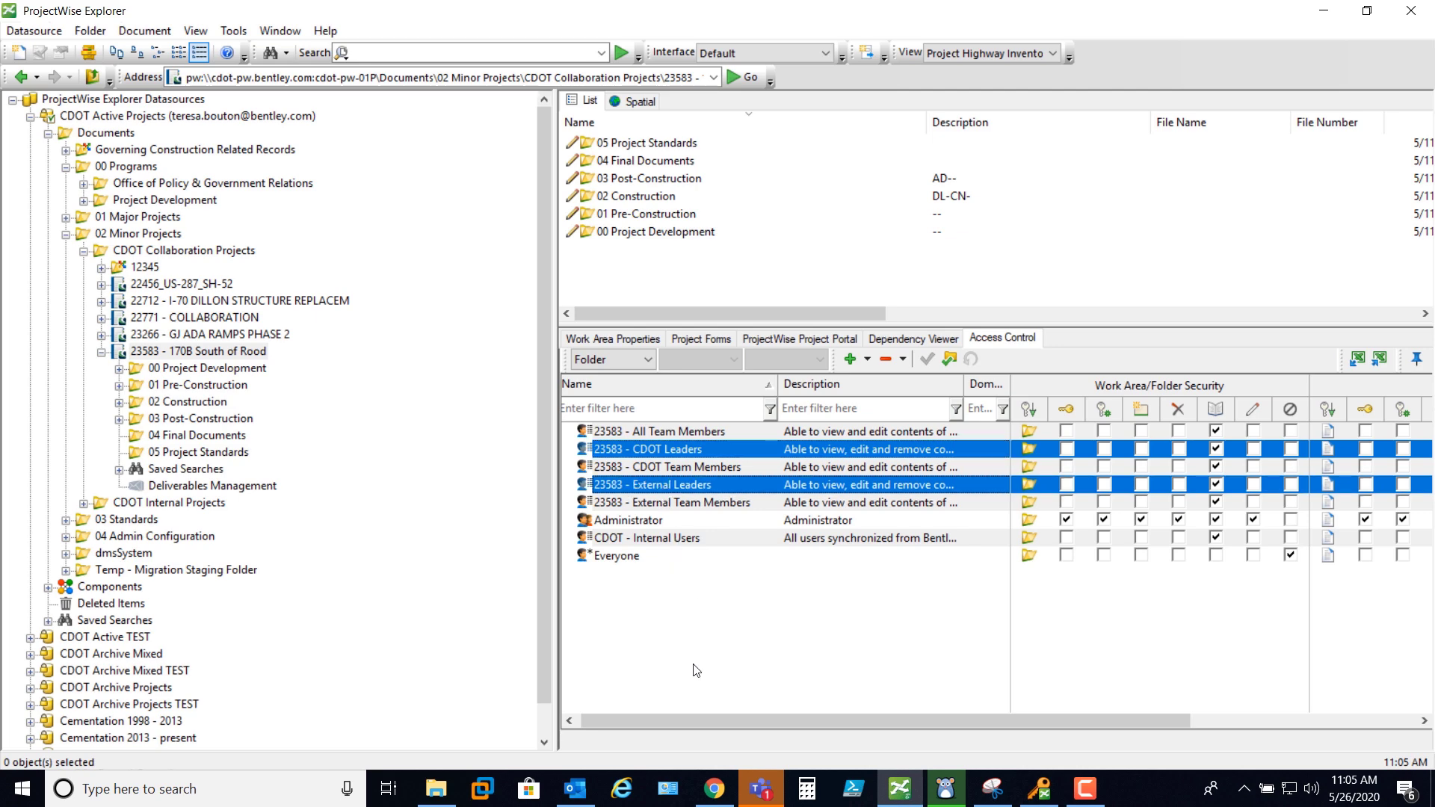
{"action": "left_click_drag", "start_coordinate": [712, 719], "coordinate": [1022, 747]}
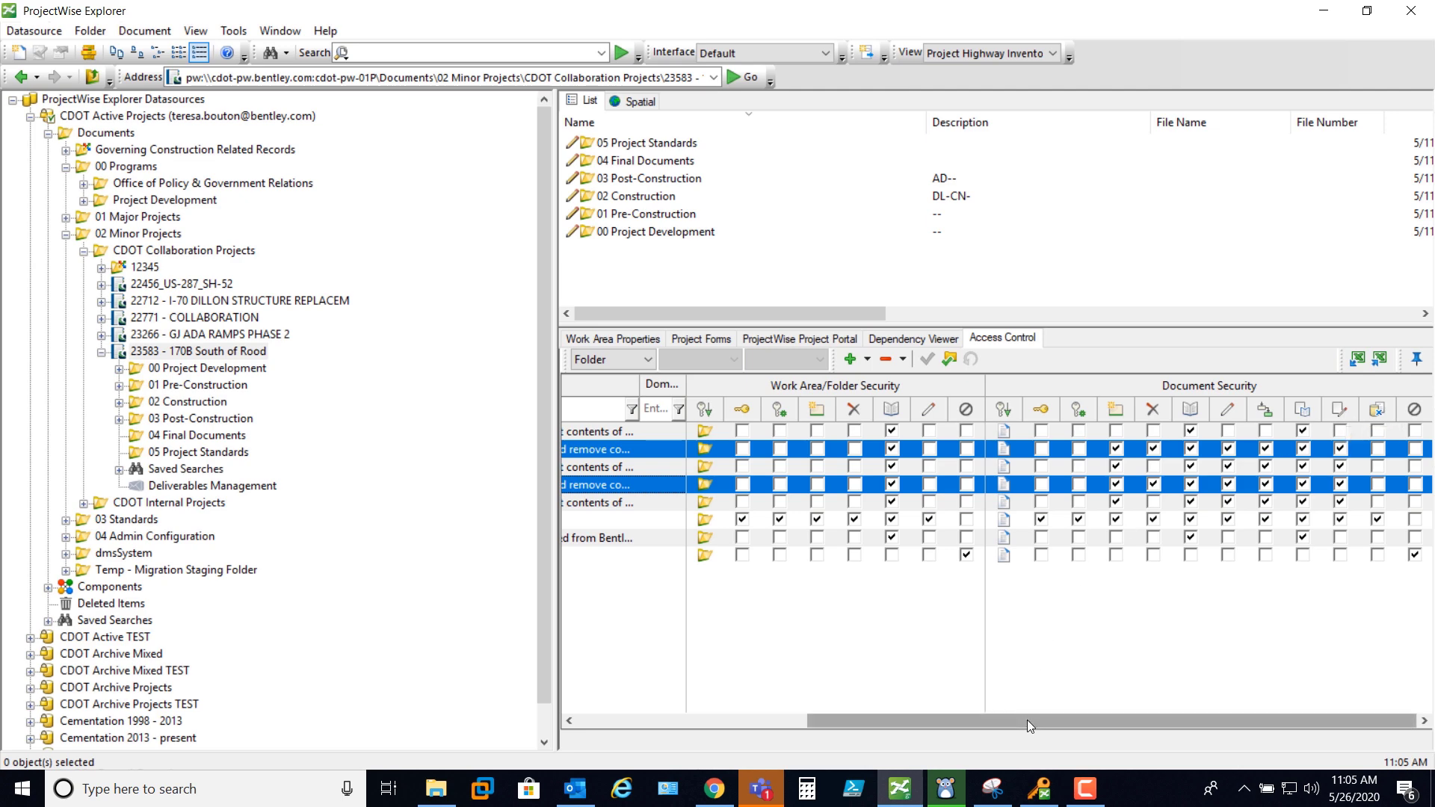
{"action": "left_click_drag", "start_coordinate": [1027, 720], "coordinate": [794, 717]}
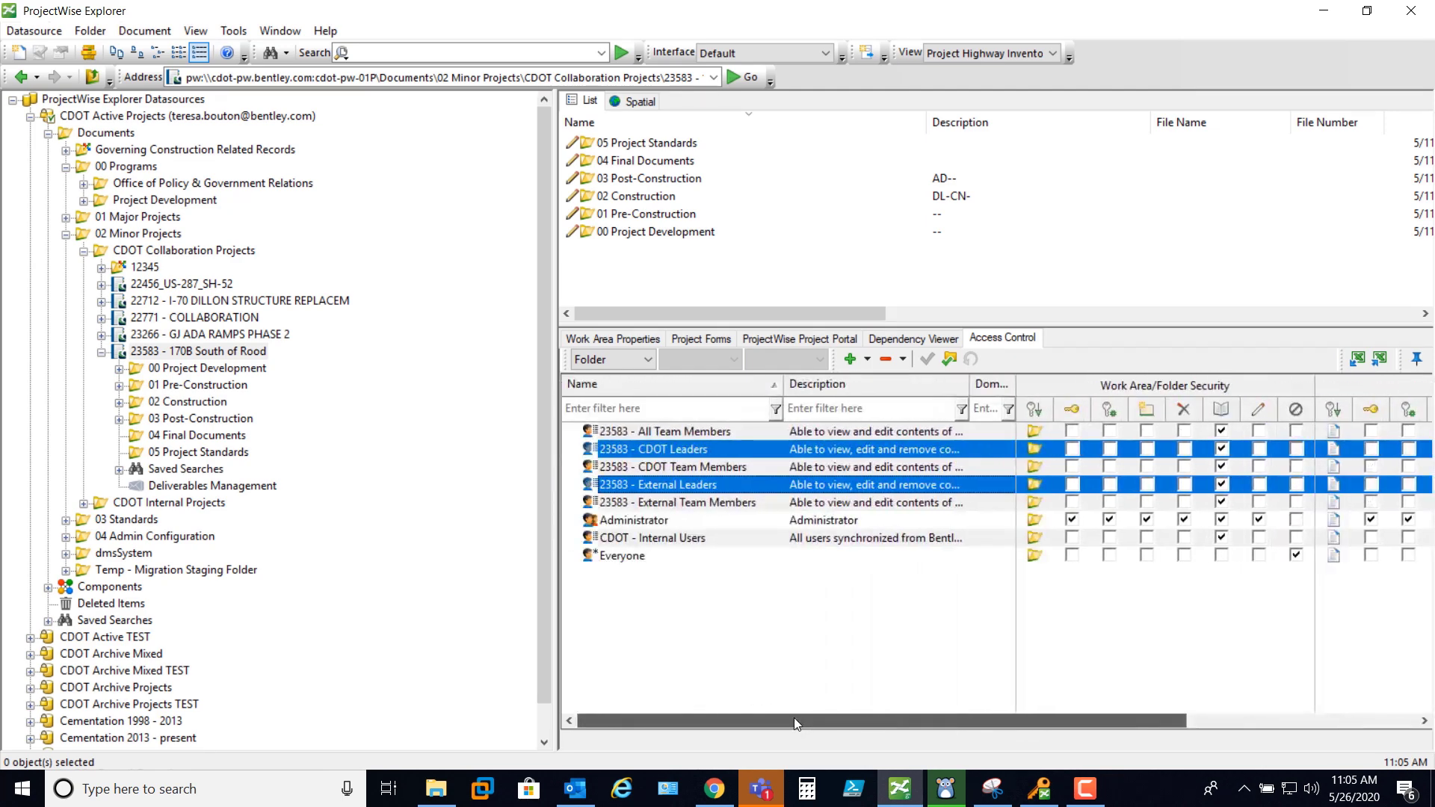
Step: Examine the folder and document security of the 23583 - CDOT Team Members and 23583 - External Team Members lists together
{"action": "left_click", "coordinate": [685, 469]}
{"action": "left_click", "coordinate": [694, 504], "text": "ctrl"}
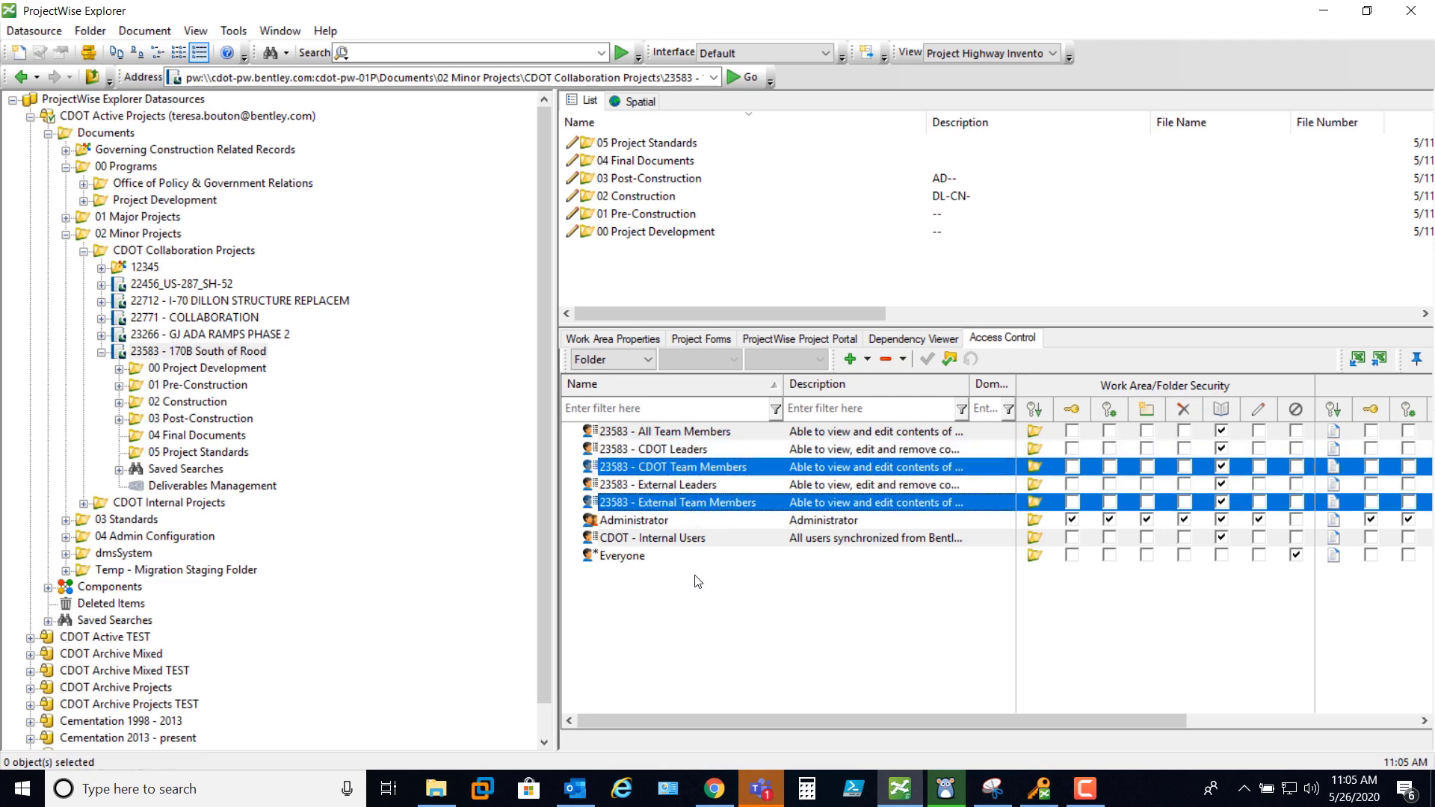
{"action": "left_click_drag", "start_coordinate": [706, 724], "coordinate": [946, 746]}
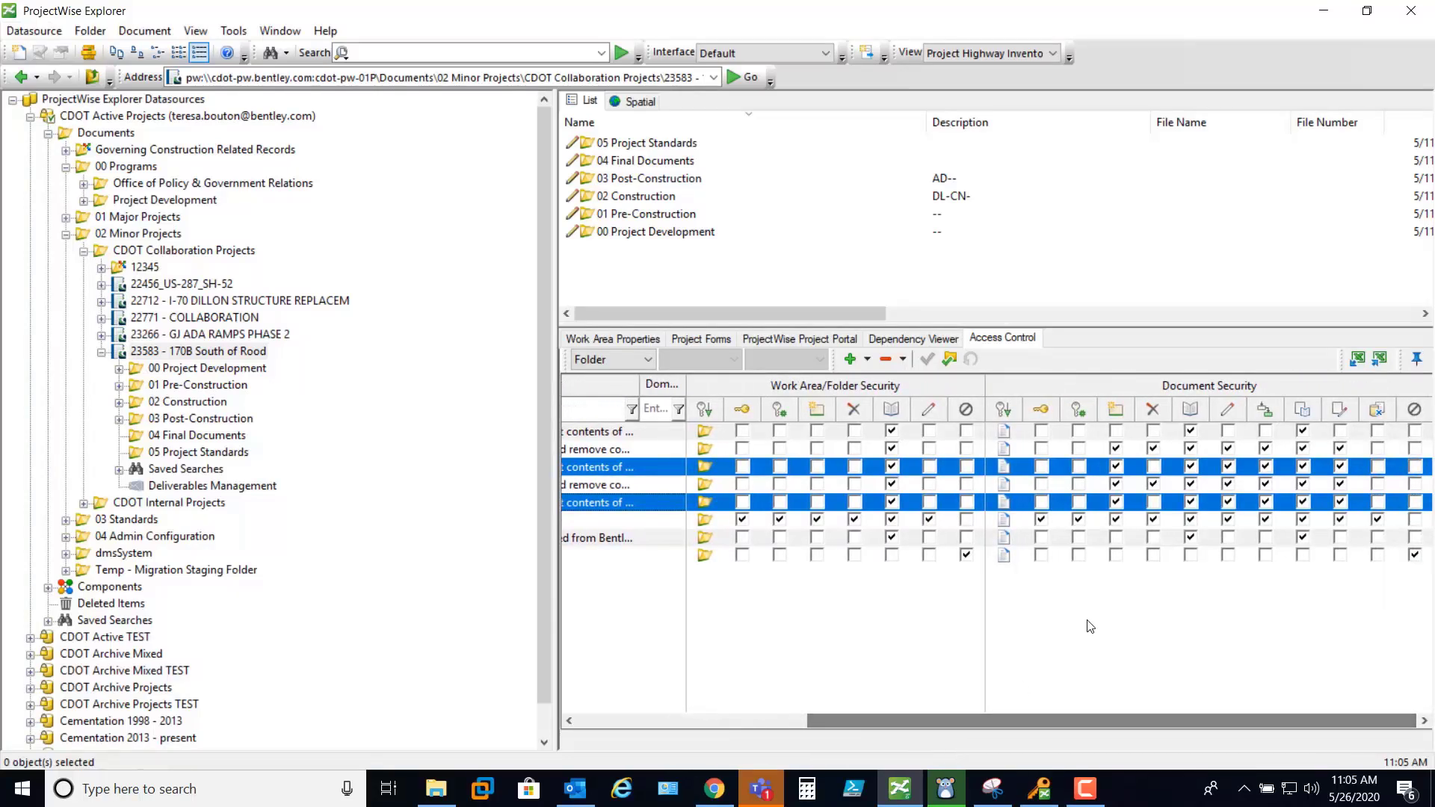